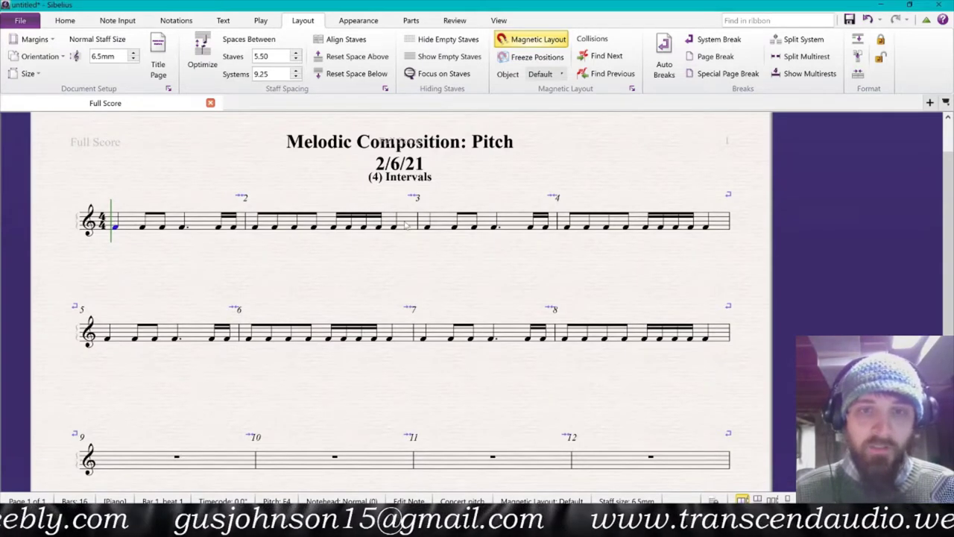
- Add a final double barline at the end of bar 8
{"action": "left_click", "coordinate": [408, 226], "text": "shift"}
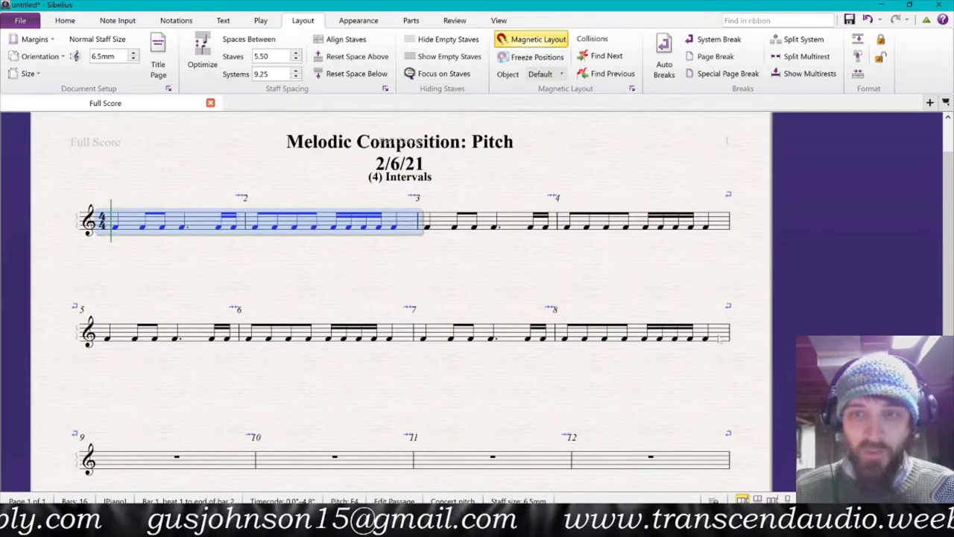
{"action": "left_click", "coordinate": [731, 337]}
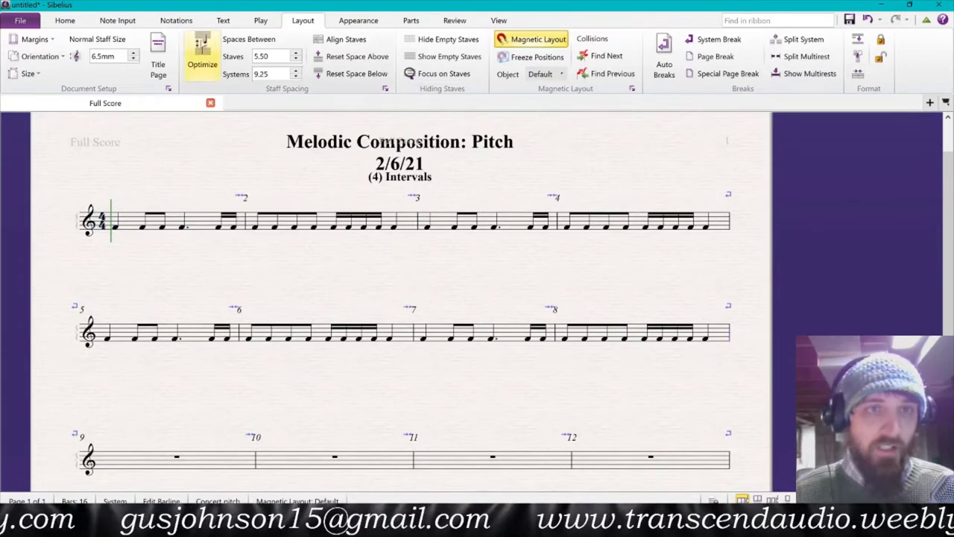
{"action": "left_click", "coordinate": [117, 19]}
{"action": "left_click", "coordinate": [176, 21]}
{"action": "left_click", "coordinate": [142, 53]}
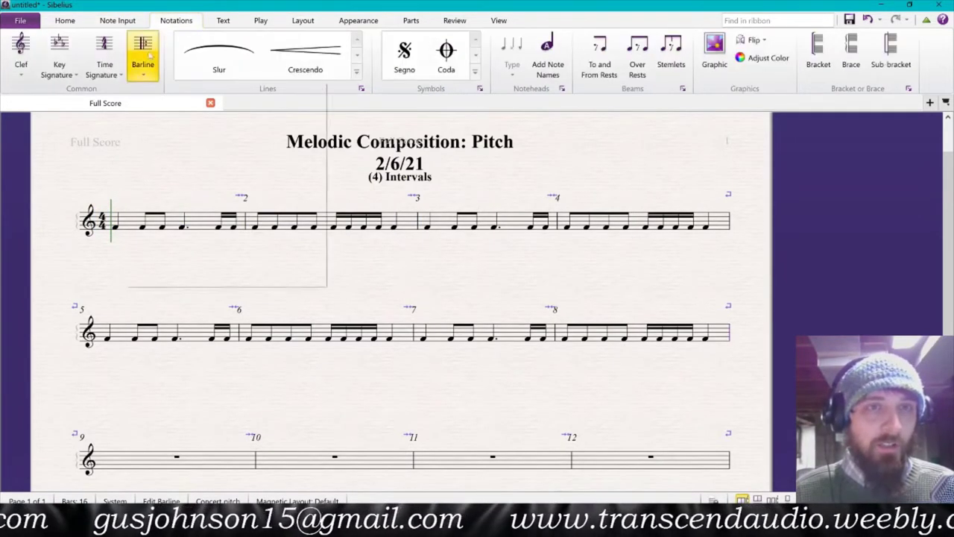
{"action": "left_click", "coordinate": [217, 153]}
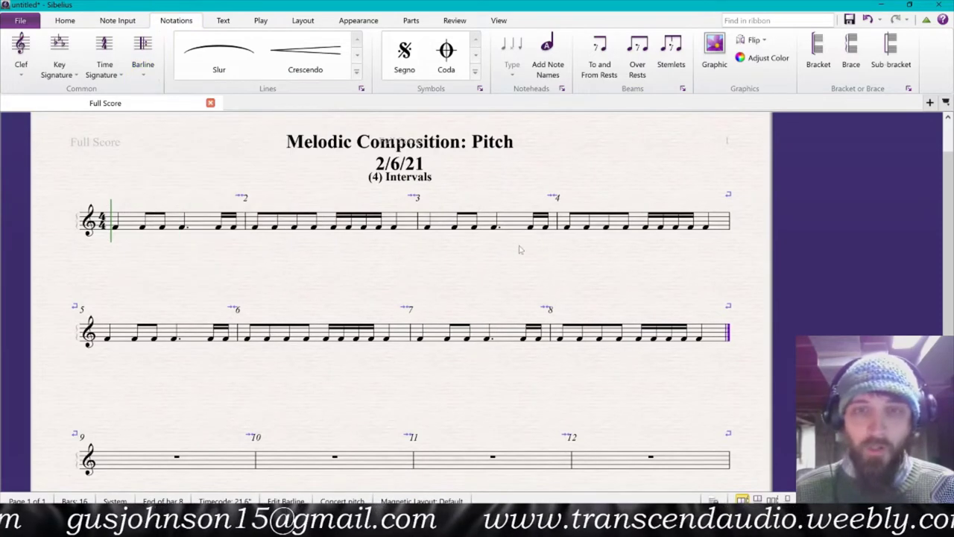
- Add rehearsal marks at the start of bar 1 and bar 9
{"action": "left_click", "coordinate": [125, 219]}
{"action": "key", "text": "ctrl+r"}
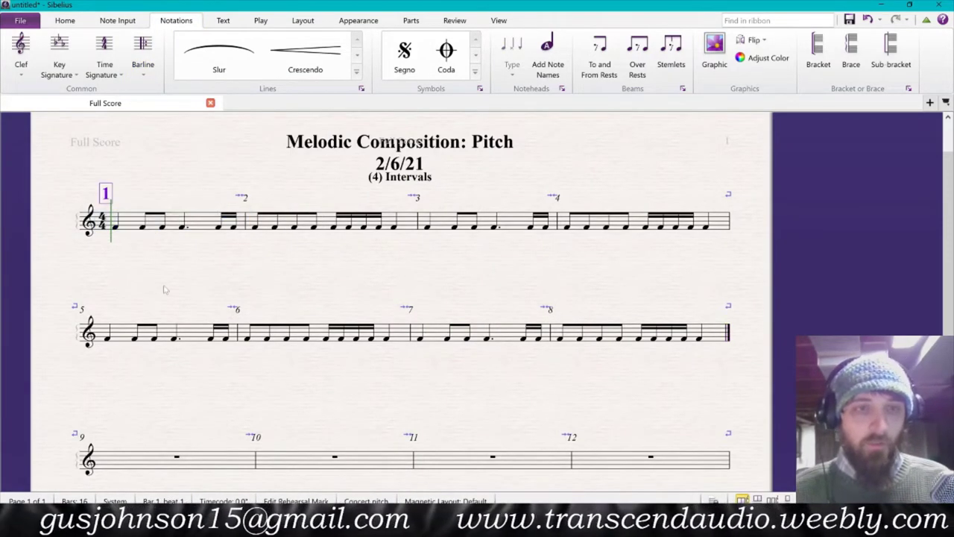
{"action": "left_click", "coordinate": [138, 461]}
{"action": "key", "text": "ctrl+r"}
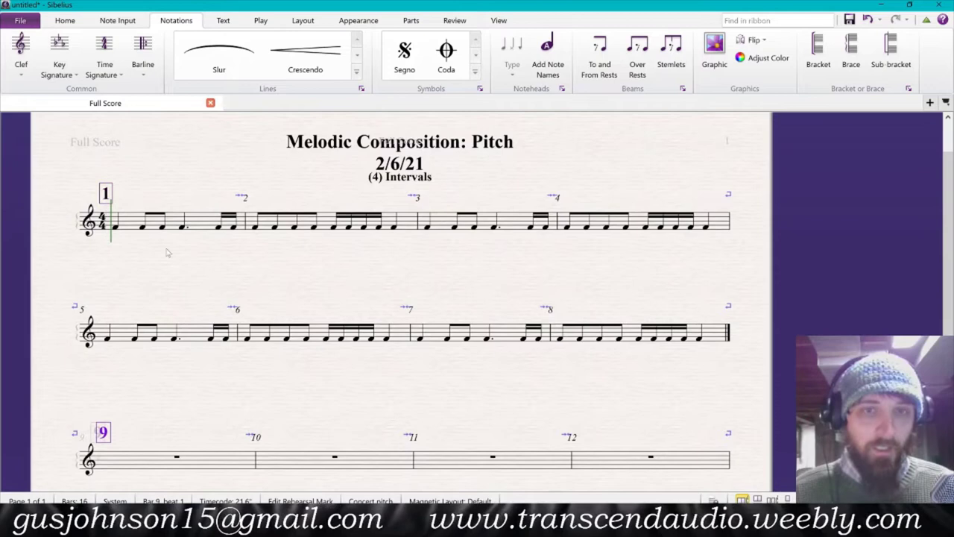
- Re-pitch the notes of bar 1 to G, F, E, D, E, D, keeping the existing rhythm
{"action": "left_click", "coordinate": [114, 230]}
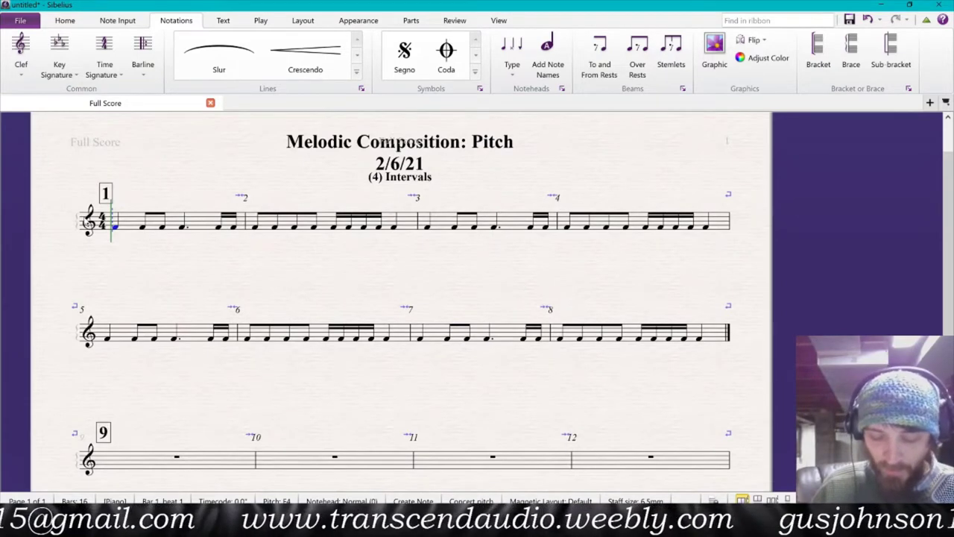
{"action": "key", "text": "f"}
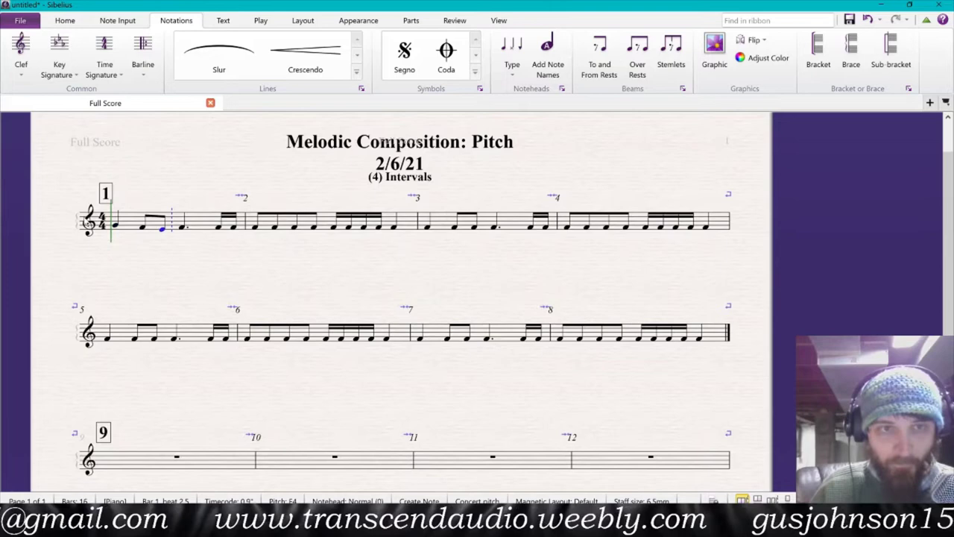
{"action": "key", "text": "e"}
{"action": "key", "text": "d"}
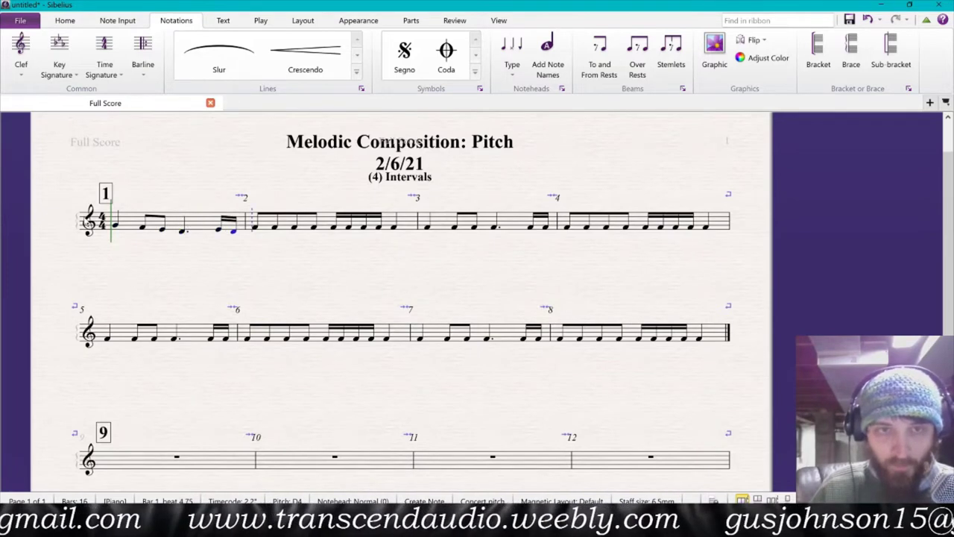
- Re-pitch bar 2 to a rising C, E, G, C in eighth notes followed by E, D, C, B, C
{"action": "key", "text": "c"}
{"action": "key", "text": "g"}
{"action": "key", "text": "c"}
{"action": "key", "text": "2"}
{"action": "key", "text": "e"}
{"action": "key", "text": "d"}
{"action": "key", "text": "c"}
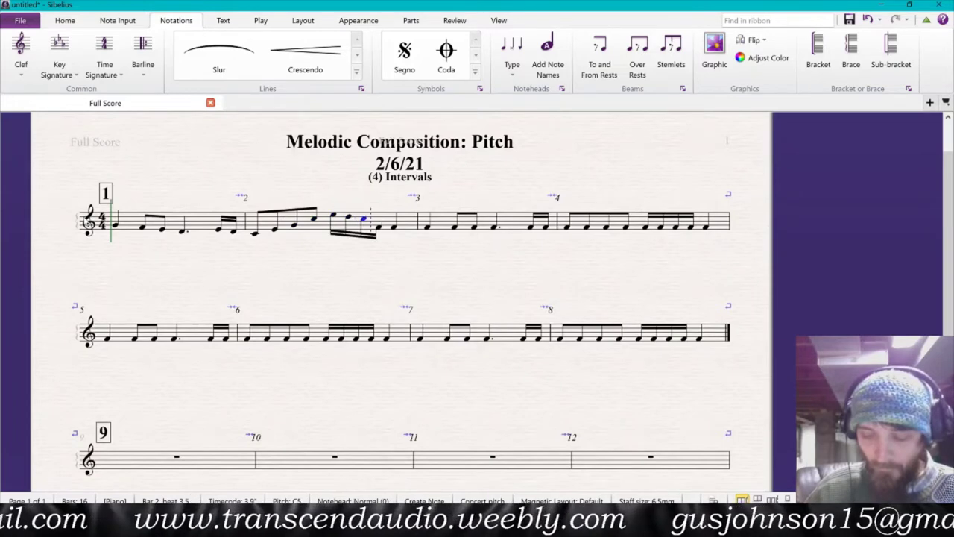
{"action": "key", "text": "b"}
{"action": "key", "text": "c"}
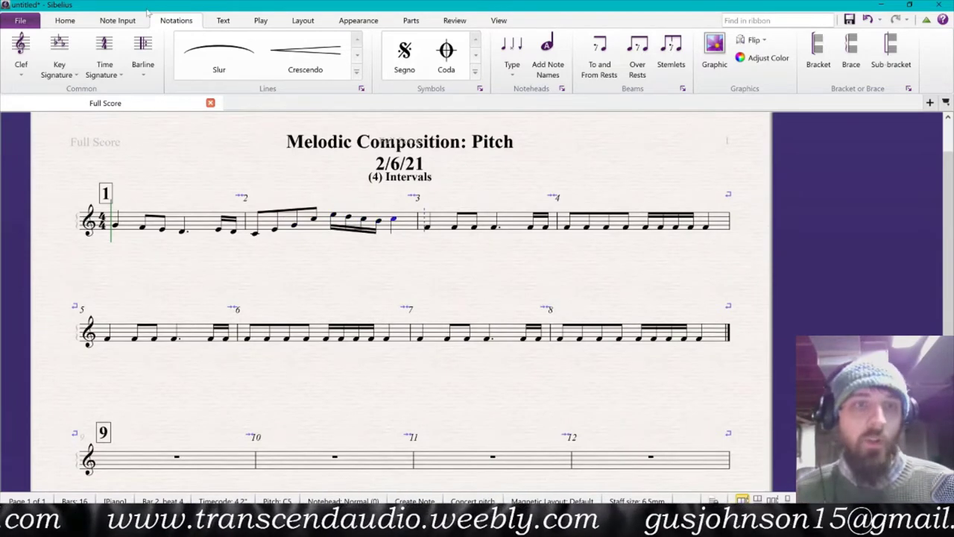
- Examine the descending line from bar 1 to the first note of bar 2, and the rising arpeggio from there up to E
{"action": "left_click", "coordinate": [116, 225]}
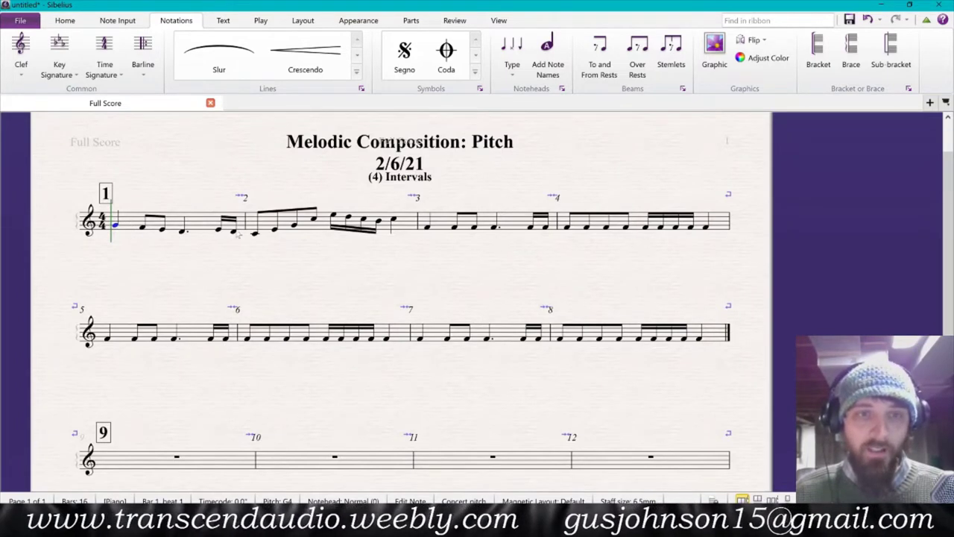
{"action": "left_click", "coordinate": [256, 232], "text": "shift"}
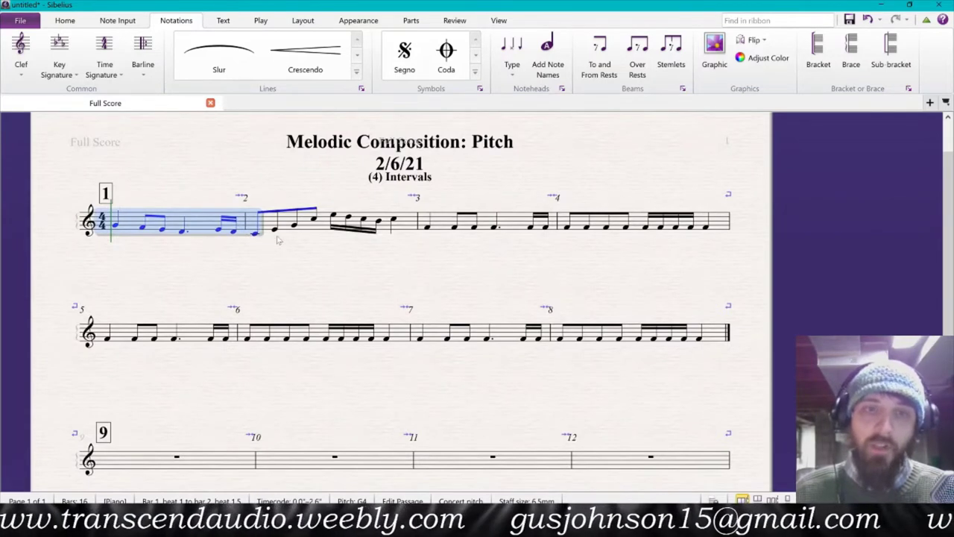
{"action": "left_click", "coordinate": [256, 235]}
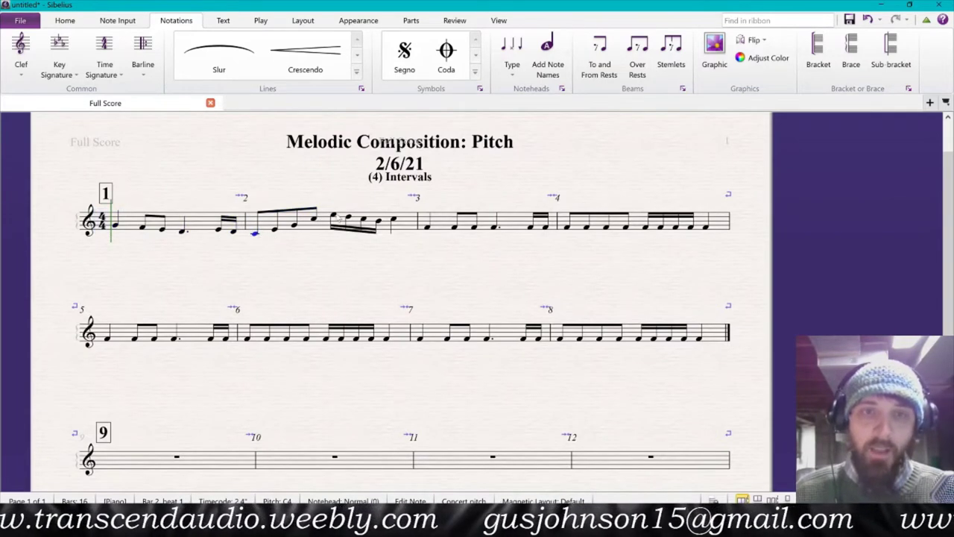
{"action": "left_click", "coordinate": [334, 218], "text": "shift"}
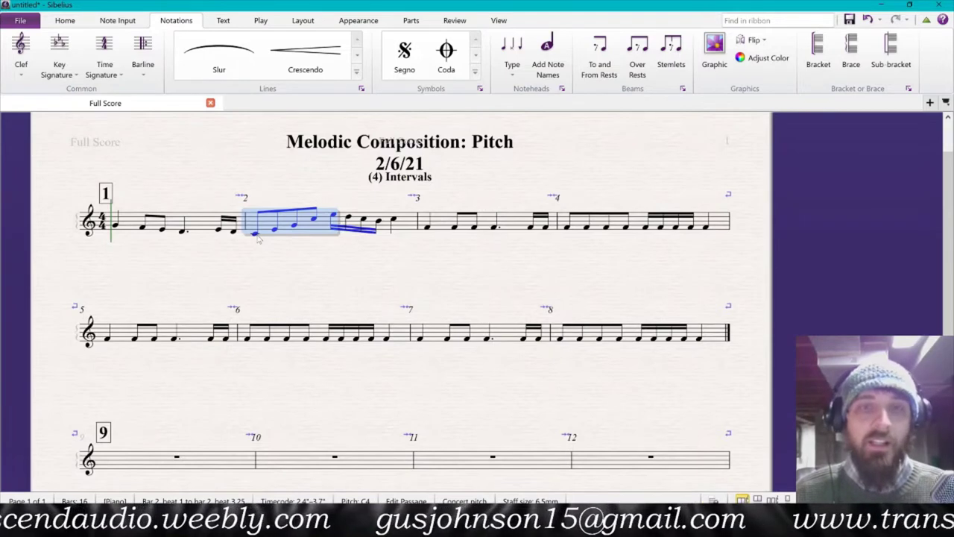
{"action": "scroll", "coordinate": [257, 237], "scroll_direction": "up", "scroll_amount": 1}
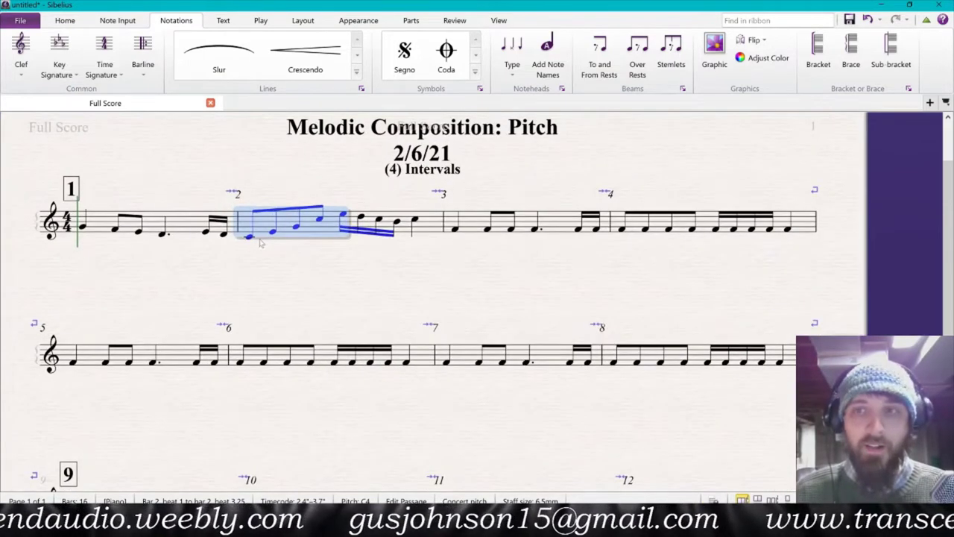
{"action": "left_click_drag", "start_coordinate": [324, 267], "coordinate": [299, 262]}
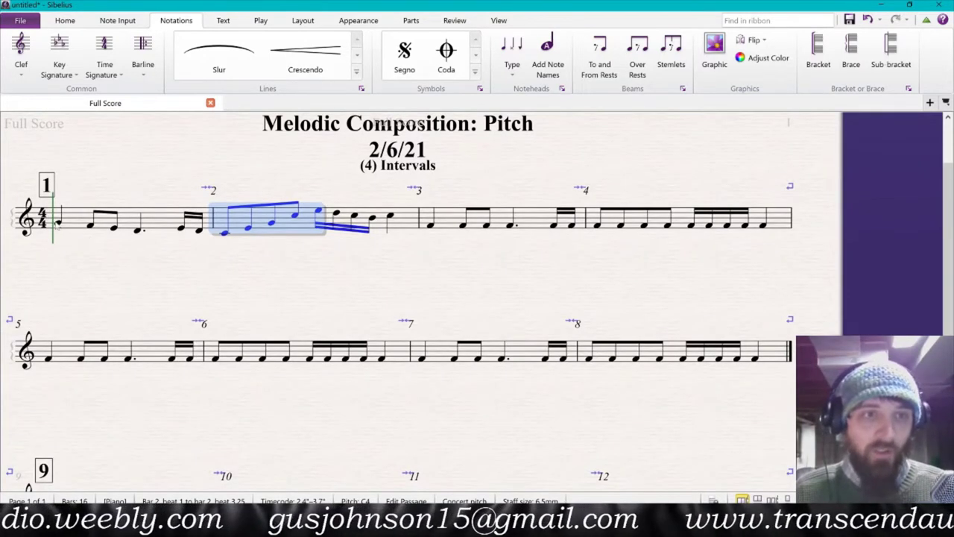
- Play back the melody of bars 1 and 2 from the first note
{"action": "left_click", "coordinate": [58, 221]}
{"action": "key", "text": "space"}
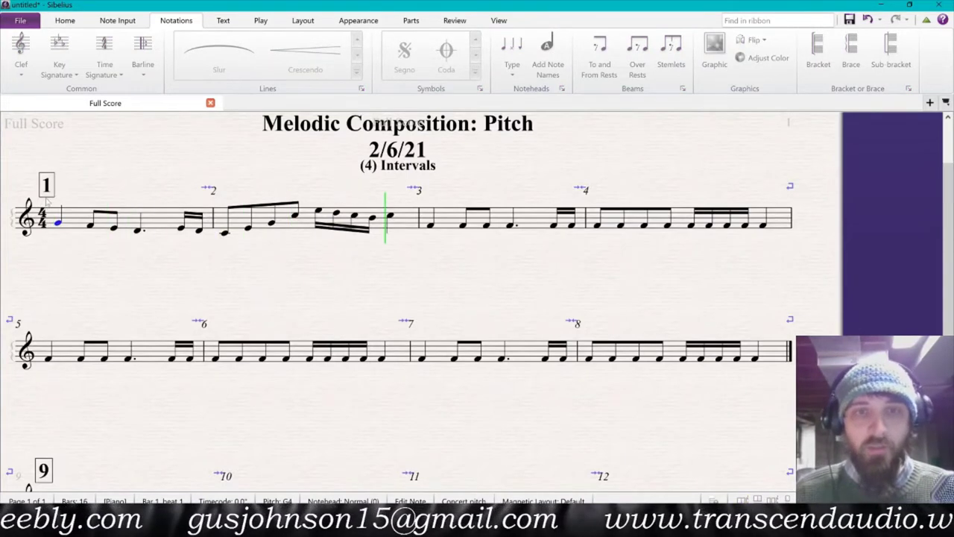
{"action": "key", "text": "space"}
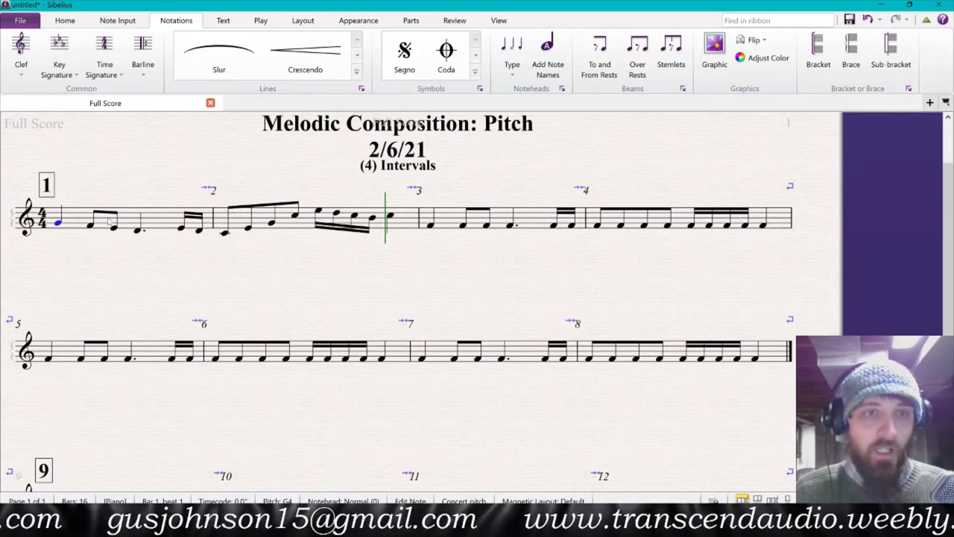
- Re-pitch bar 3 one step above bar 1, as A, G, F, E, F, E
{"action": "left_click", "coordinate": [431, 225]}
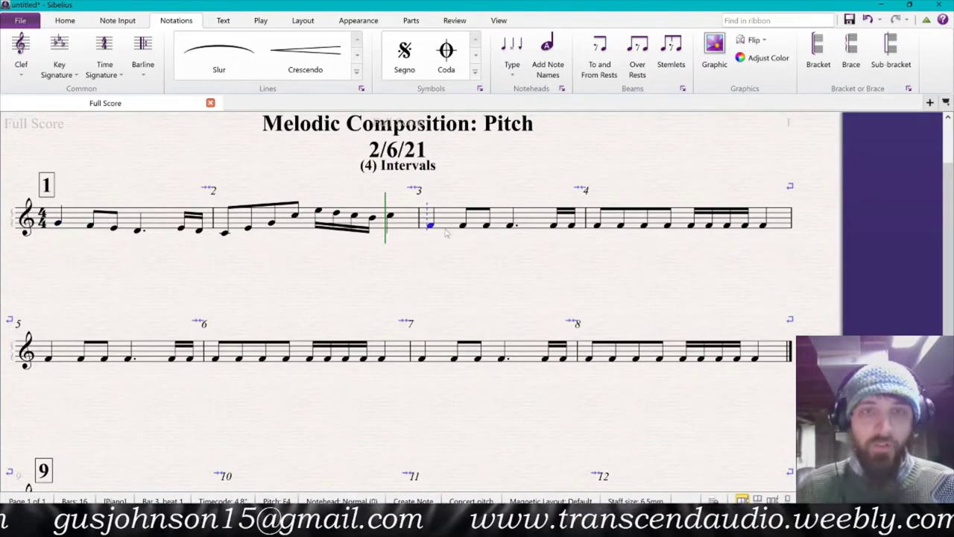
{"action": "key", "text": "Right"}
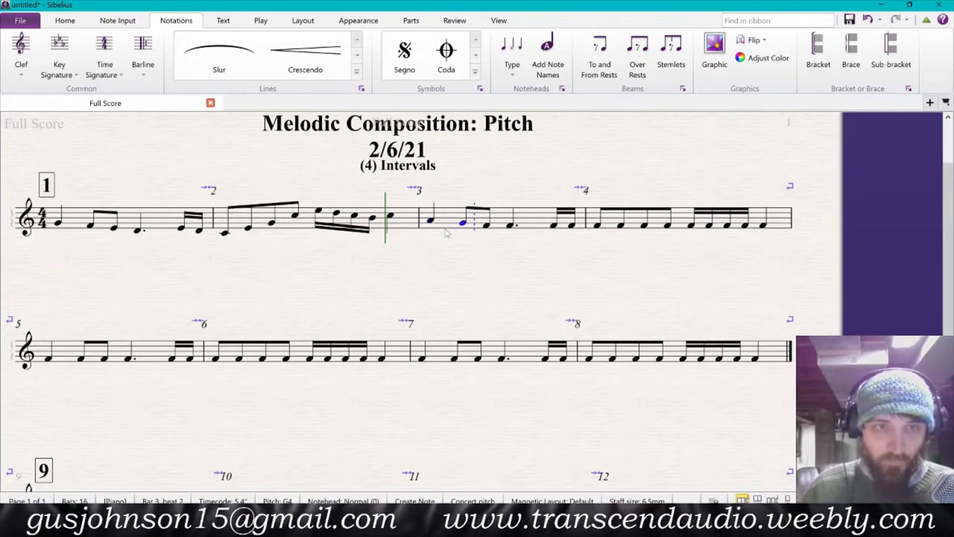
{"action": "key", "text": "Right"}
{"action": "key", "text": "Right"}
{"action": "key", "text": "Right"}
{"action": "key", "text": "Right"}
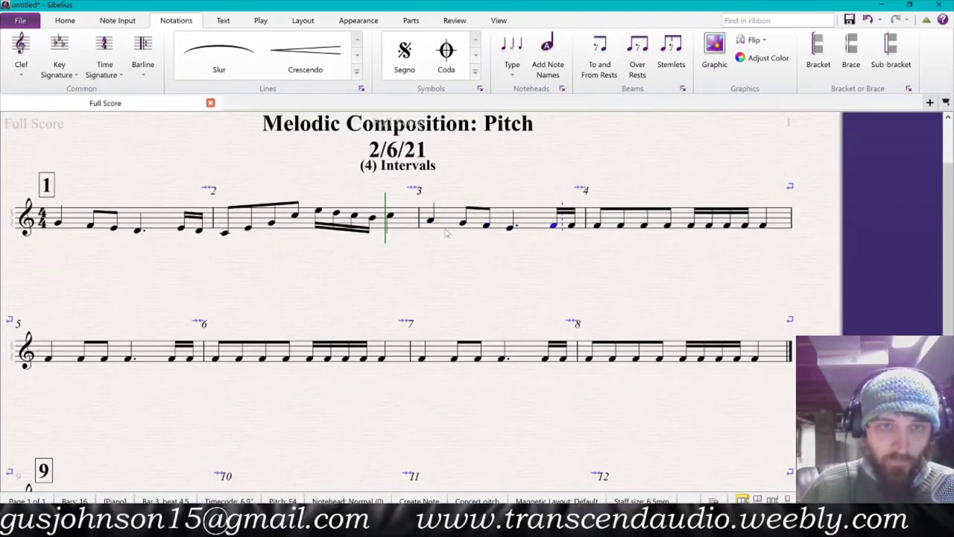
- Re-pitch bar 4 to a rising D, F, A, D in eighth notes followed by F, E, D, C, B
{"action": "key", "text": "f"}
{"action": "key", "text": "a"}
{"action": "key", "text": "d"}
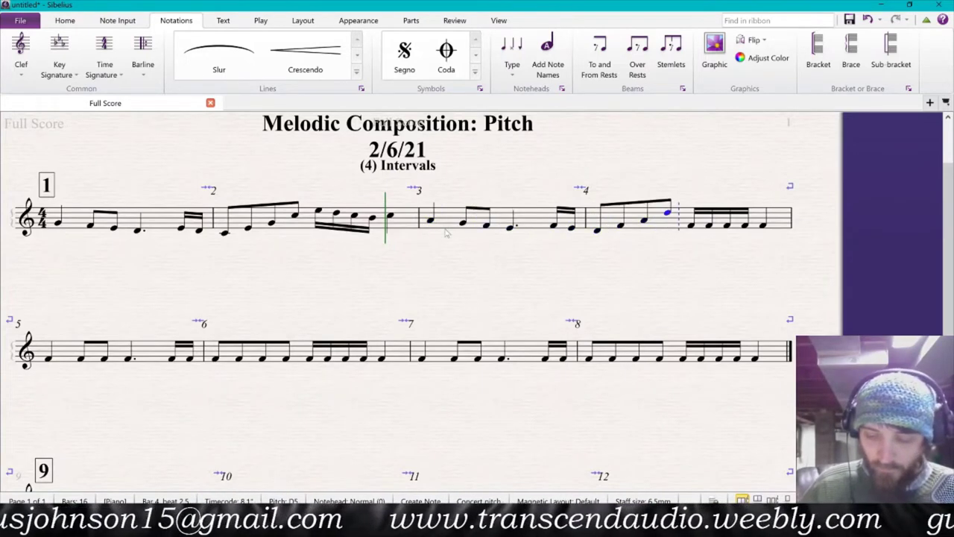
{"action": "key", "text": "f"}
{"action": "key", "text": "e"}
{"action": "key", "text": "d"}
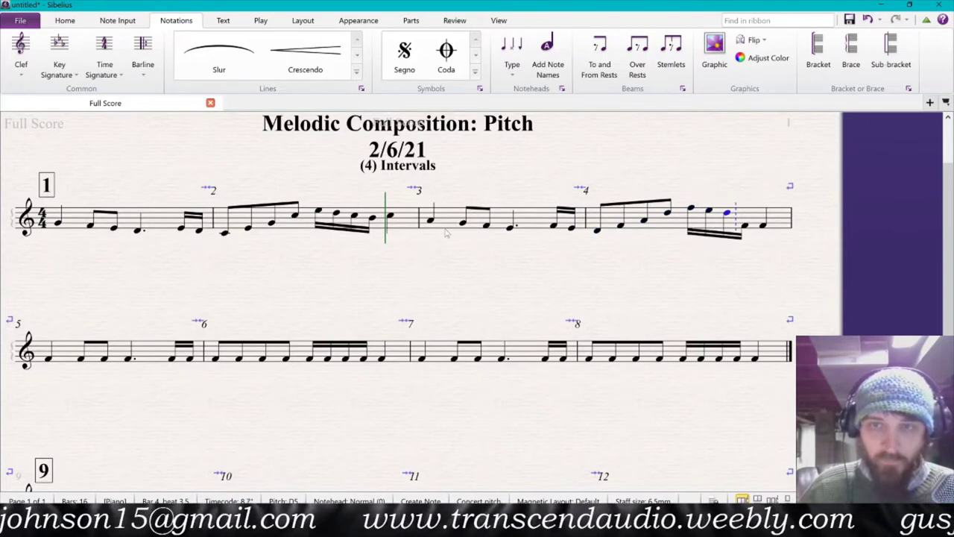
{"action": "key", "text": "c"}
{"action": "key", "text": "b"}
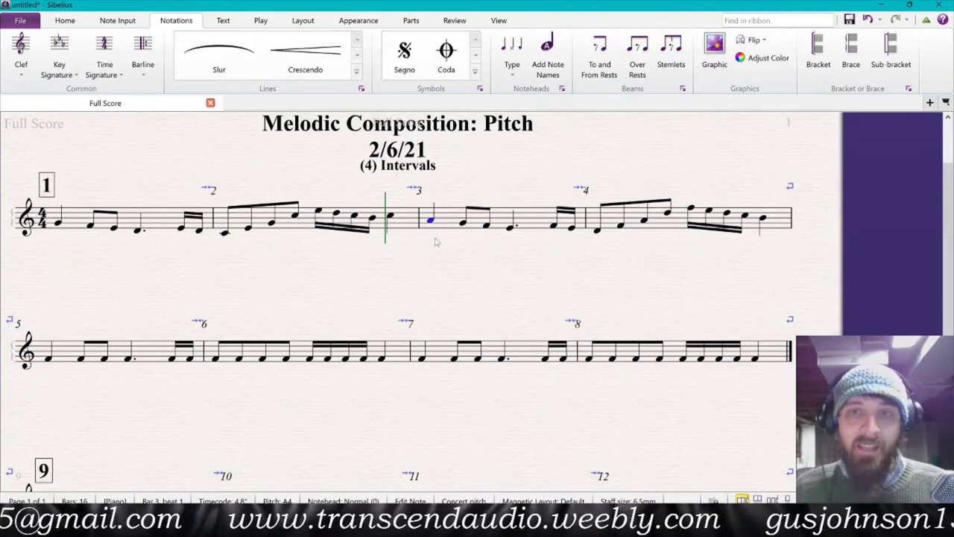
- Compare the phrase in bars 3 and 4 with bar 1, examining the stepwise intervals between each bar's opening notes
{"action": "left_click", "coordinate": [772, 217], "text": "shift"}
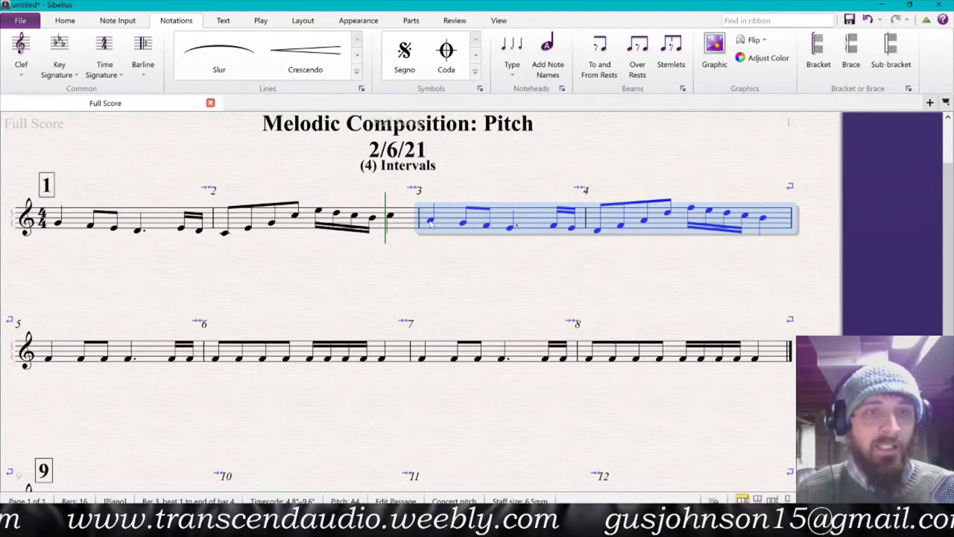
{"action": "left_click", "coordinate": [57, 223]}
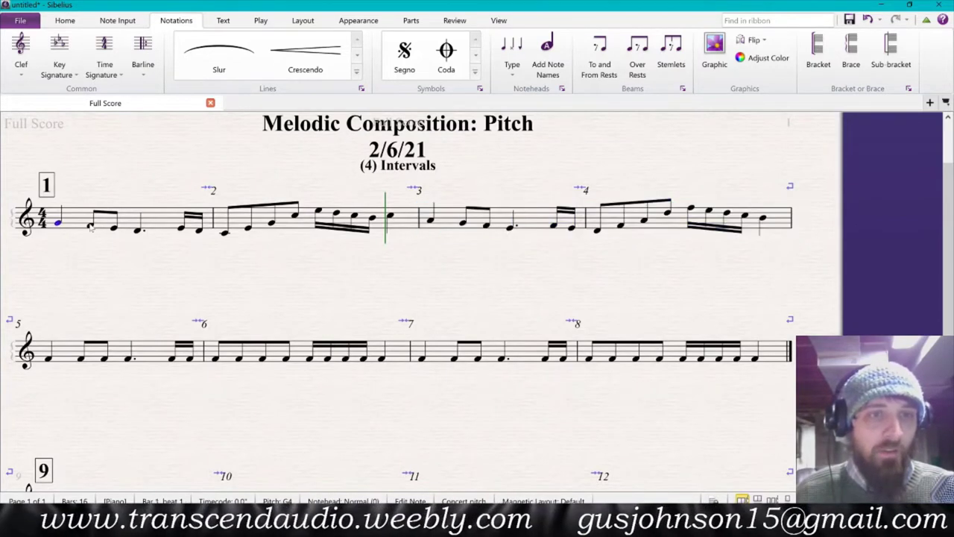
{"action": "left_click", "coordinate": [90, 226]}
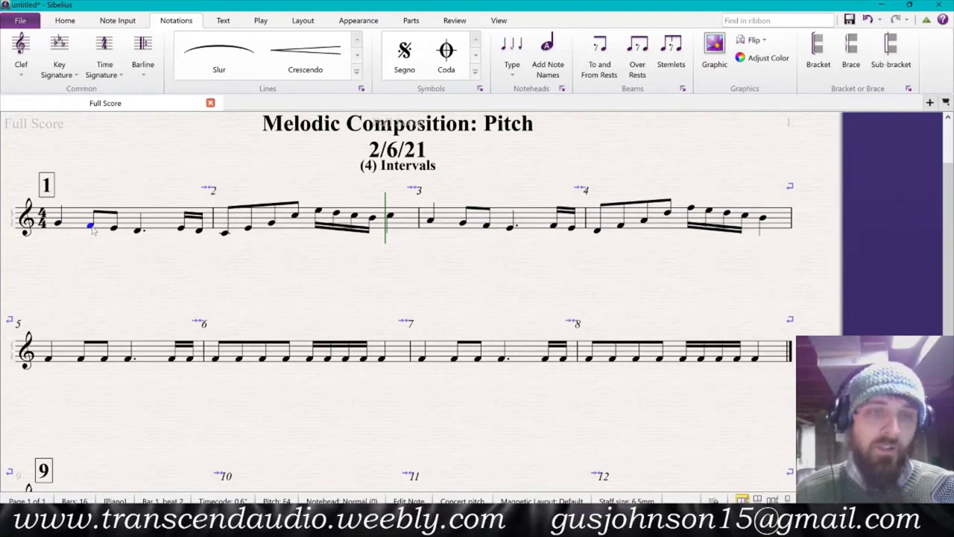
{"action": "left_click", "coordinate": [115, 230]}
{"action": "left_click", "coordinate": [431, 223]}
{"action": "left_click", "coordinate": [463, 224], "text": "shift"}
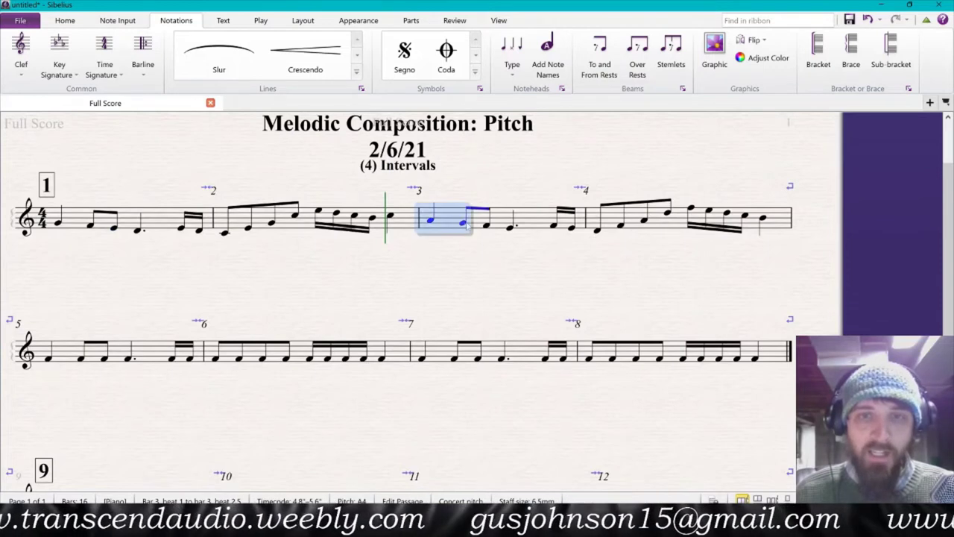
{"action": "left_click", "coordinate": [464, 224]}
{"action": "left_click", "coordinate": [486, 226], "text": "shift"}
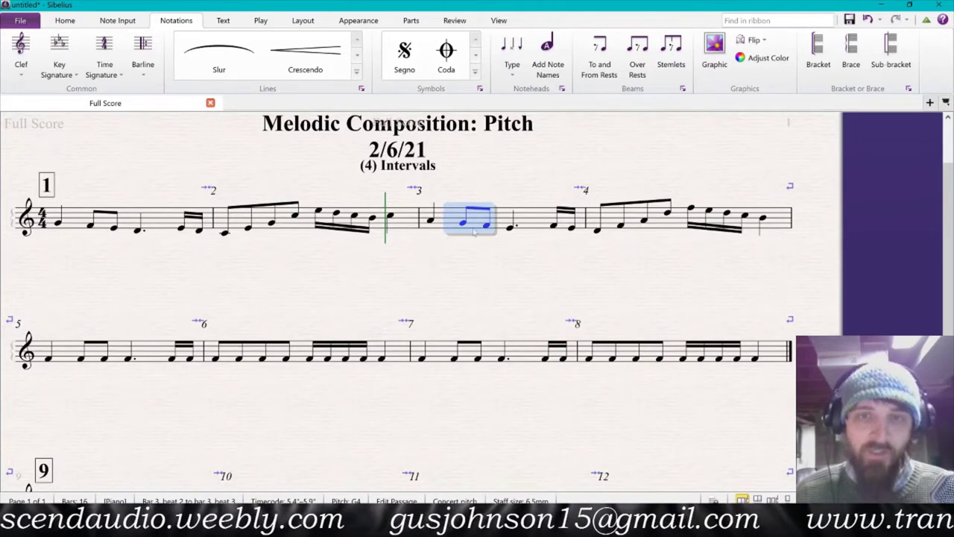
{"action": "left_click", "coordinate": [430, 219]}
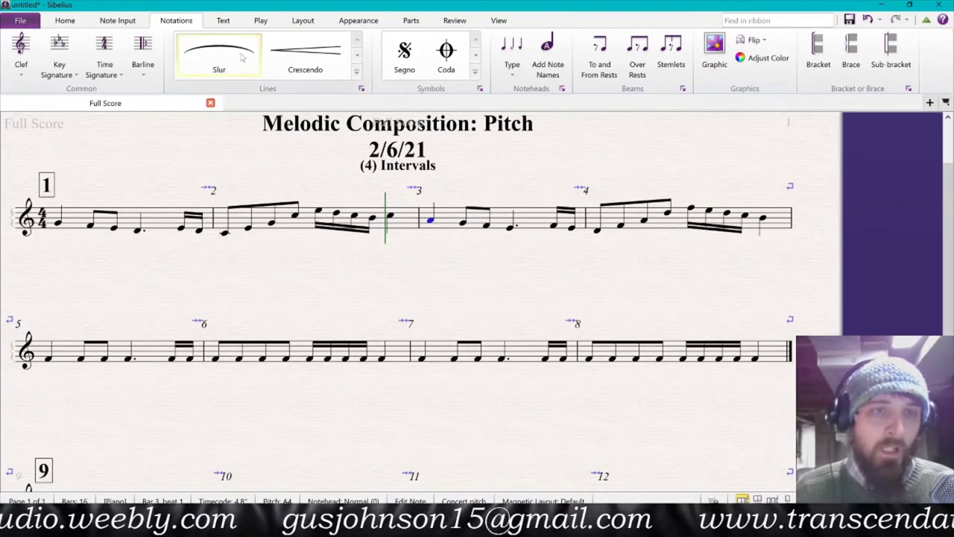
- Play back the melody of bars 1 to 4 from the first note
{"action": "left_click", "coordinate": [61, 226]}
{"action": "key", "text": "space"}
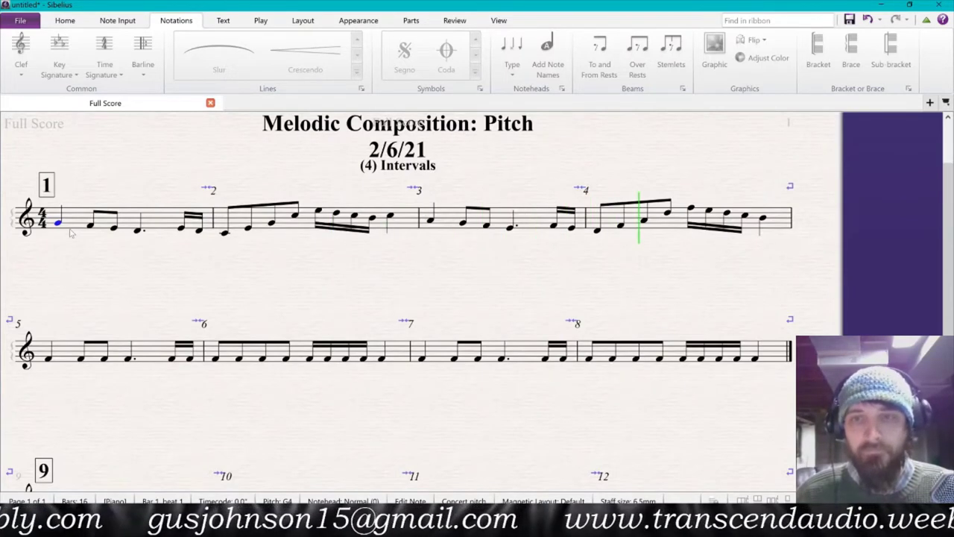
{"action": "key", "text": "space"}
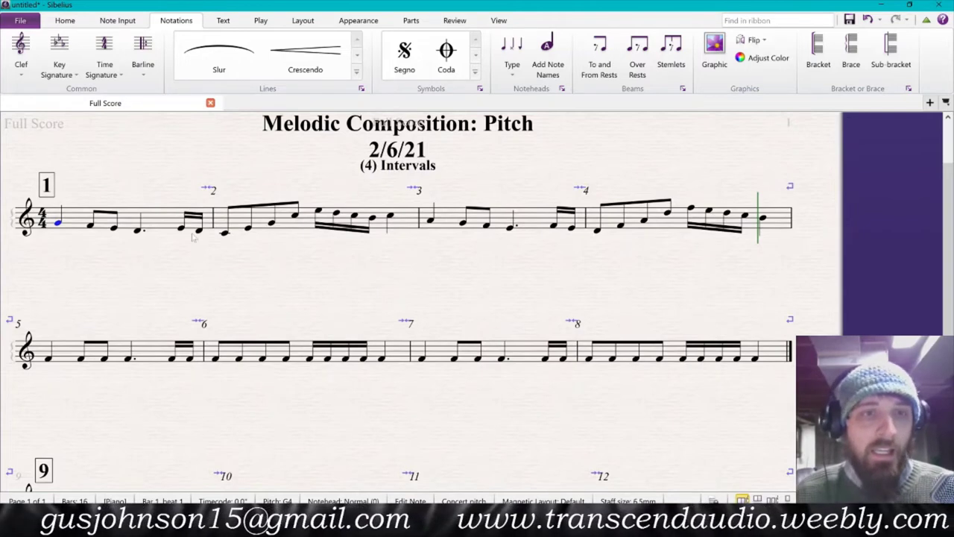
- Repeat the two-bar phrase of bars 1 and 2 directly into bars 3 and 4
{"action": "left_click", "coordinate": [83, 219]}
{"action": "left_click", "coordinate": [405, 222], "text": "shift"}
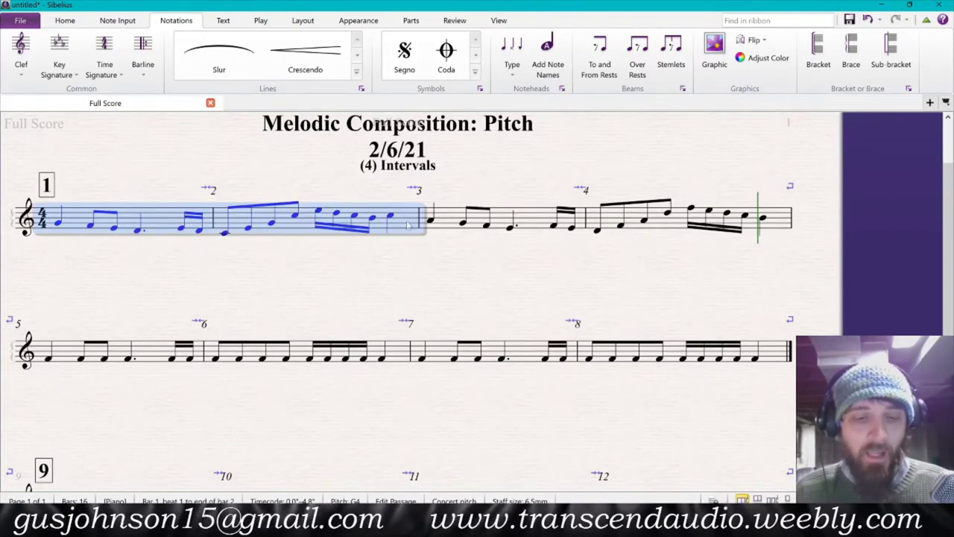
{"action": "key", "text": "r"}
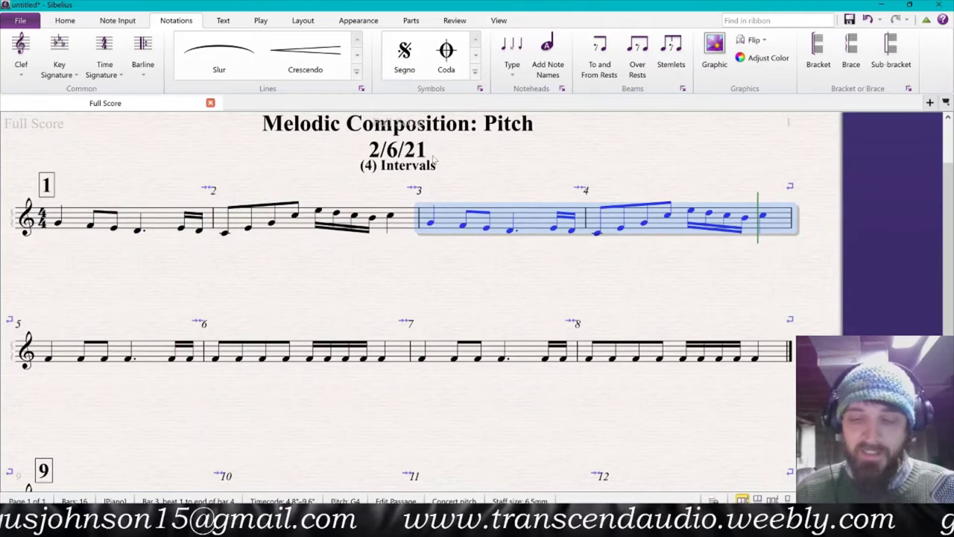
- Transpose bars 3 and 4 up by a major 2nd, with double sharps/flats turned off
{"action": "key", "text": "shift+t"}
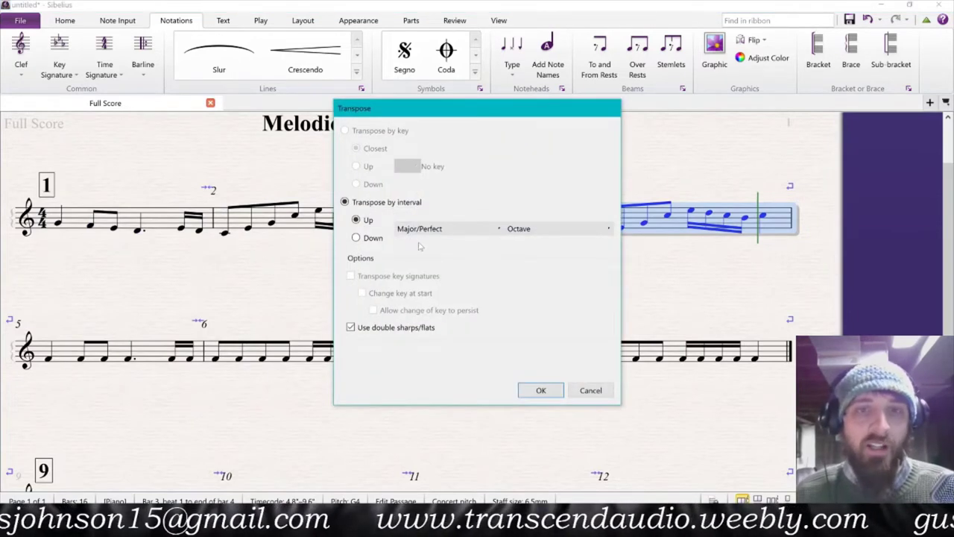
{"action": "left_click", "coordinate": [437, 235]}
{"action": "left_click", "coordinate": [522, 233]}
{"action": "scroll", "coordinate": [522, 238], "scroll_direction": "up", "scroll_amount": 2}
{"action": "left_click", "coordinate": [527, 255]}
{"action": "left_click", "coordinate": [413, 328]}
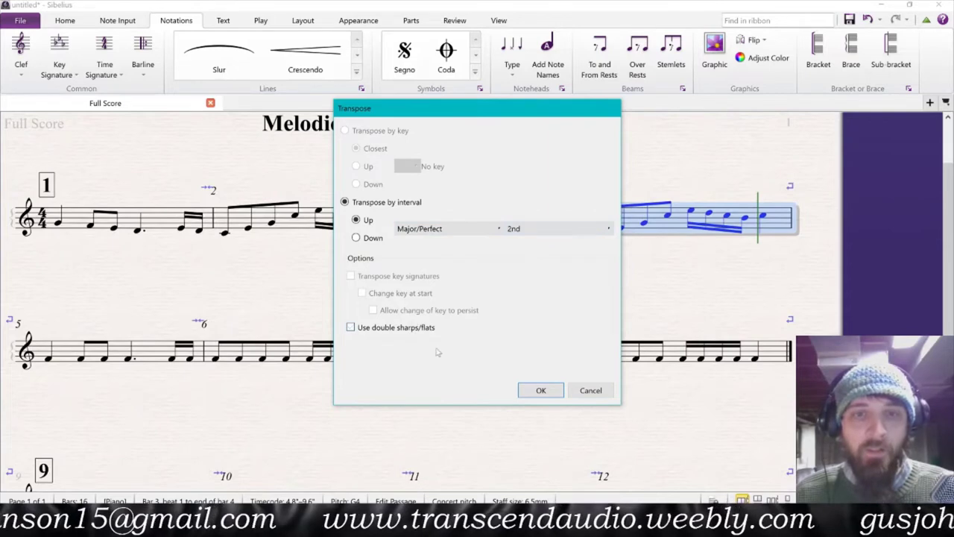
{"action": "left_click", "coordinate": [542, 390]}
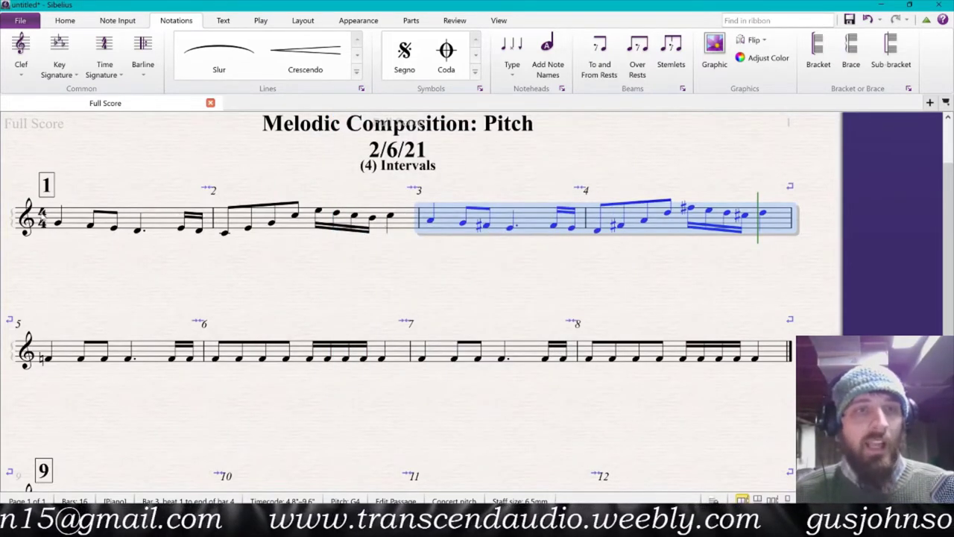
- Play back the melody of bars 1 to 4 from the first note
{"action": "left_click", "coordinate": [58, 224]}
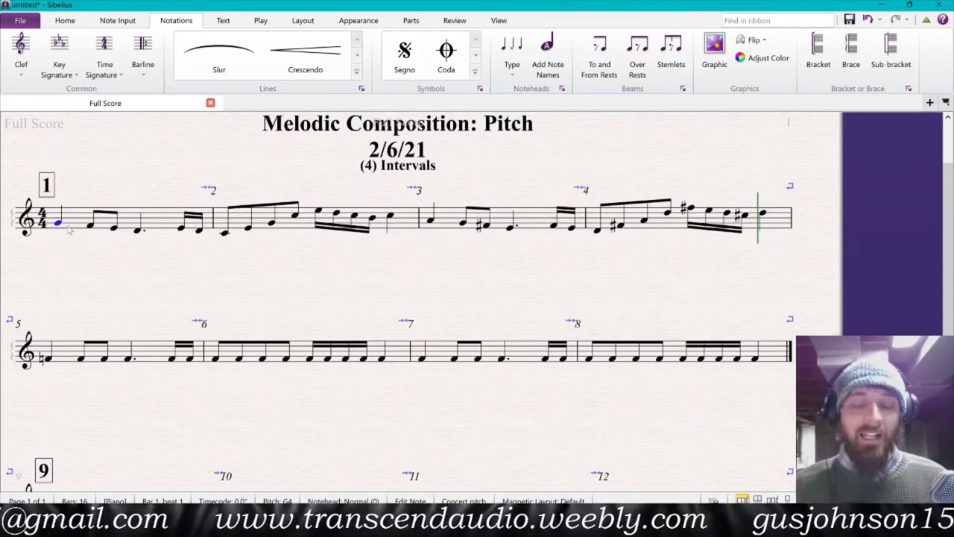
{"action": "key", "text": "p"}
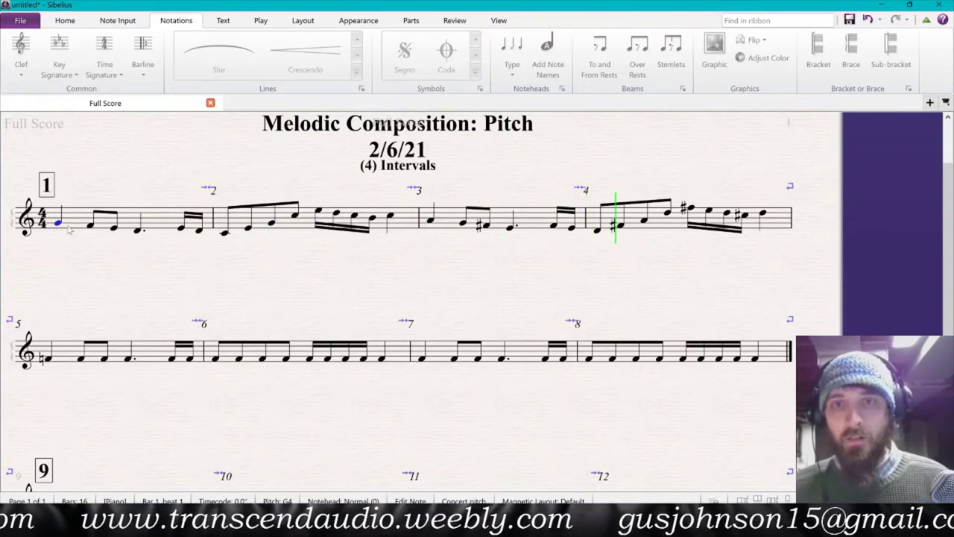
{"action": "key", "text": "space"}
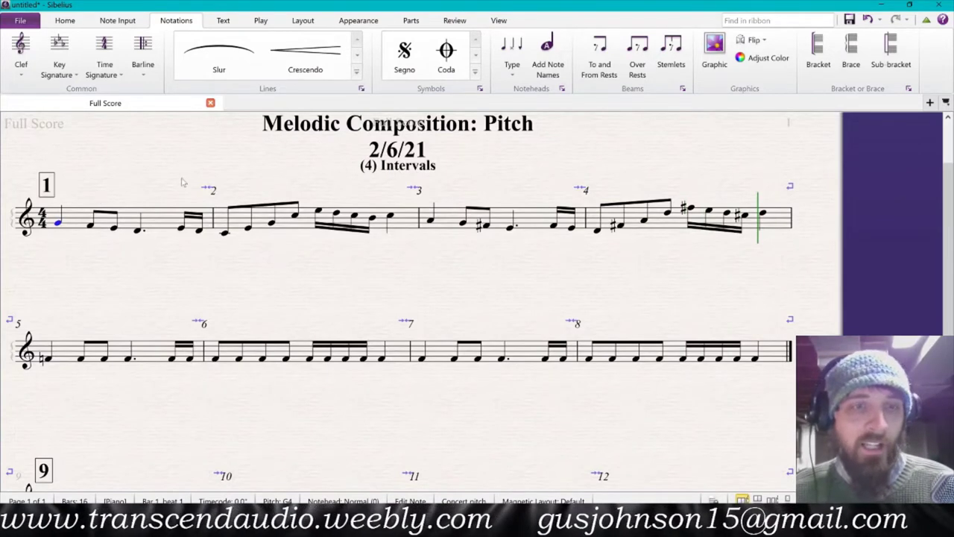
- Undo the major 2nd transposition of bars 3 and 4
{"action": "left_click", "coordinate": [447, 221]}
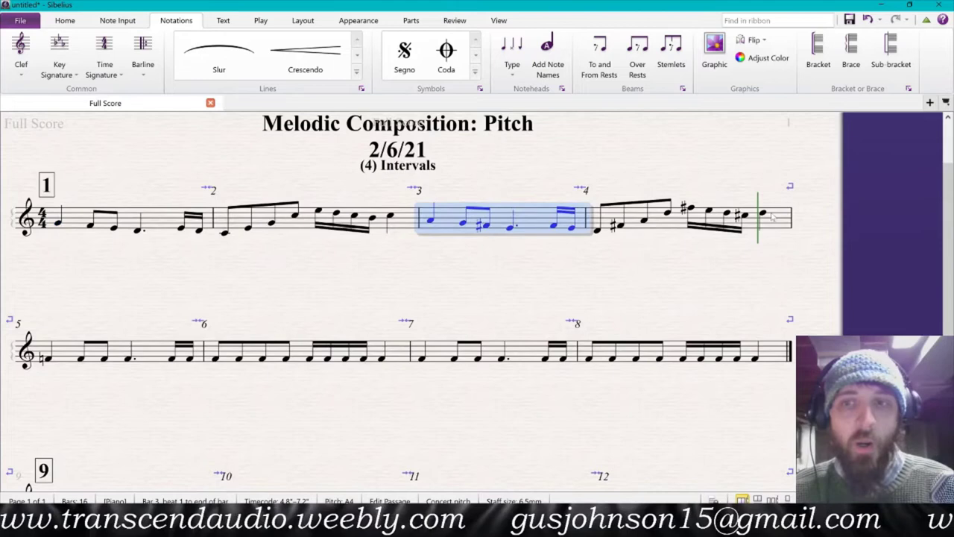
{"action": "left_click", "coordinate": [775, 216], "text": "shift"}
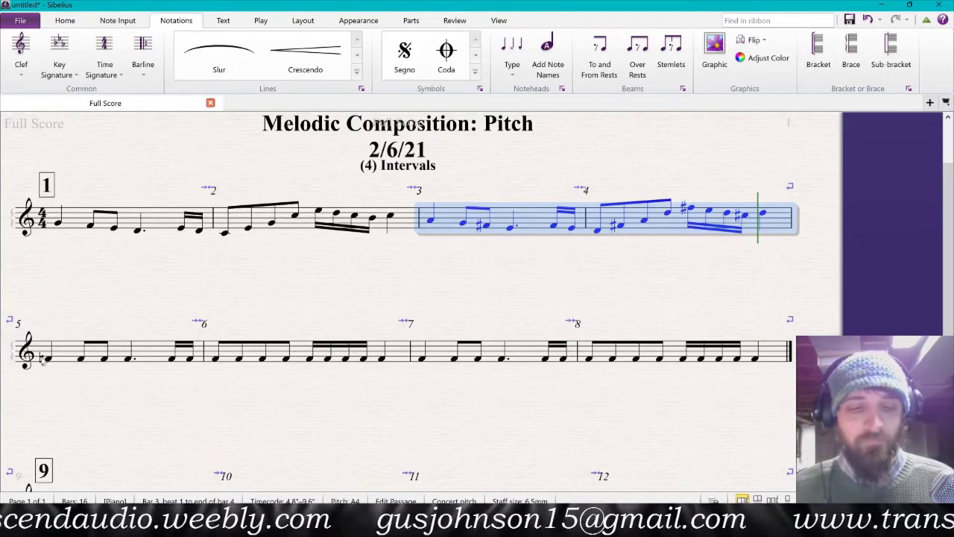
{"action": "key", "text": "ctrl+Home"}
{"action": "key", "text": "ctrl+z"}
{"action": "key", "text": "ctrl+z"}
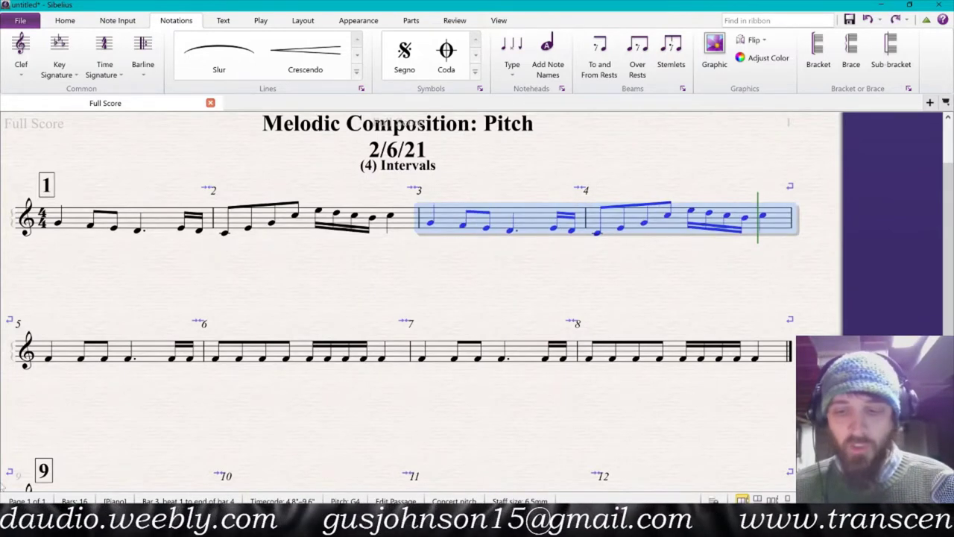
- Raise the phrase in bars 3 and 4 by one diatonic step and repeat it into bars 5 and 6
{"action": "key", "text": "Up"}
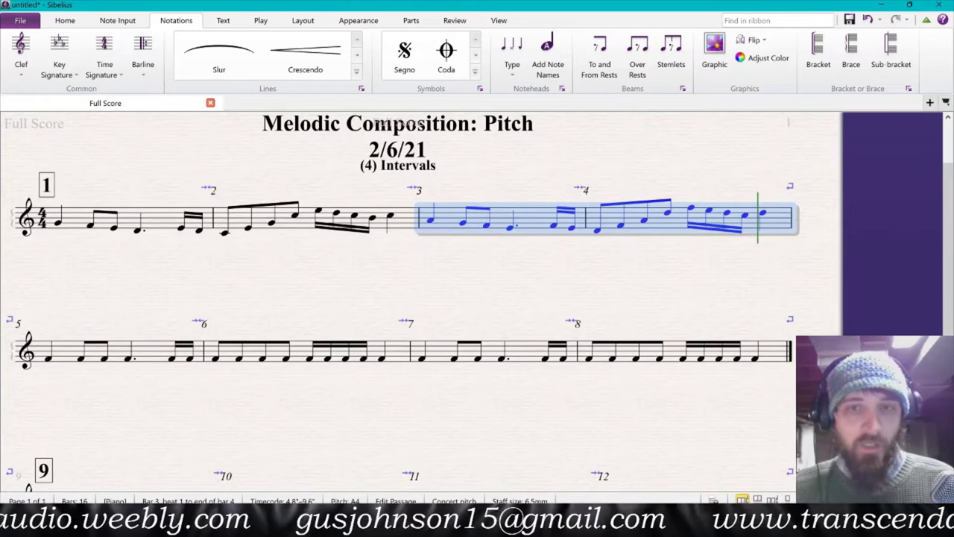
{"action": "key", "text": "r"}
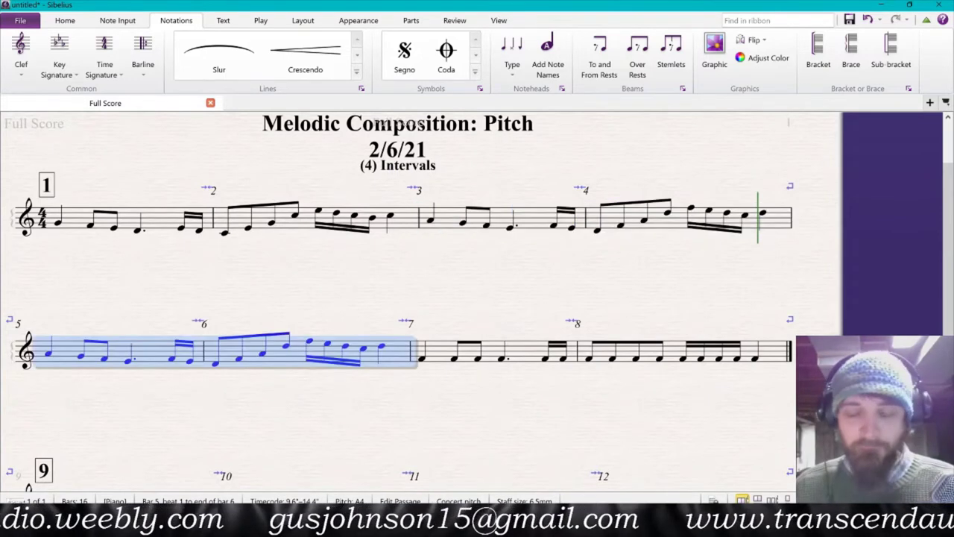
- Lower bars 5 and 6 by one diatonic step so they match the phrase in bars 1 and 2
{"action": "left_click", "coordinate": [50, 358]}
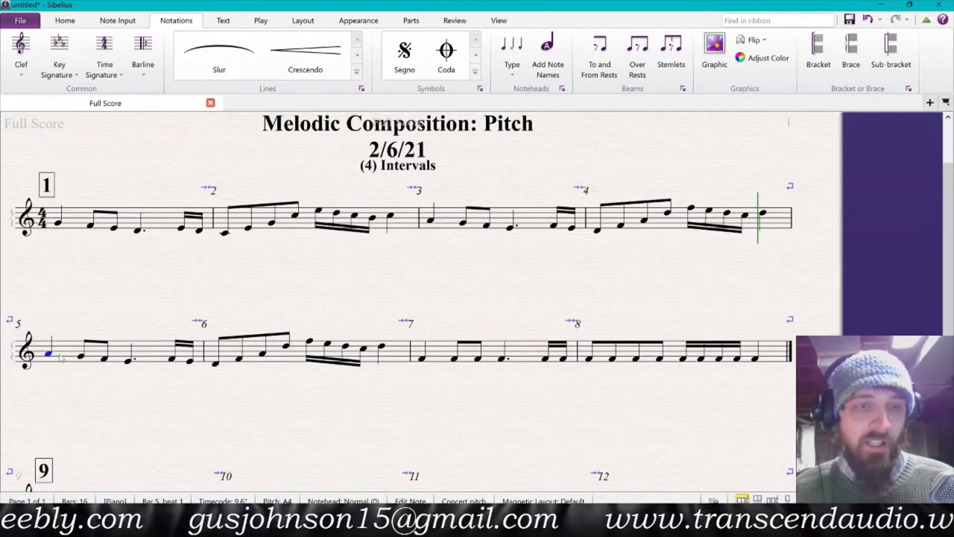
{"action": "scroll", "coordinate": [111, 334], "scroll_direction": "down", "scroll_amount": 1}
{"action": "scroll", "coordinate": [109, 330], "scroll_direction": "up", "scroll_amount": 1}
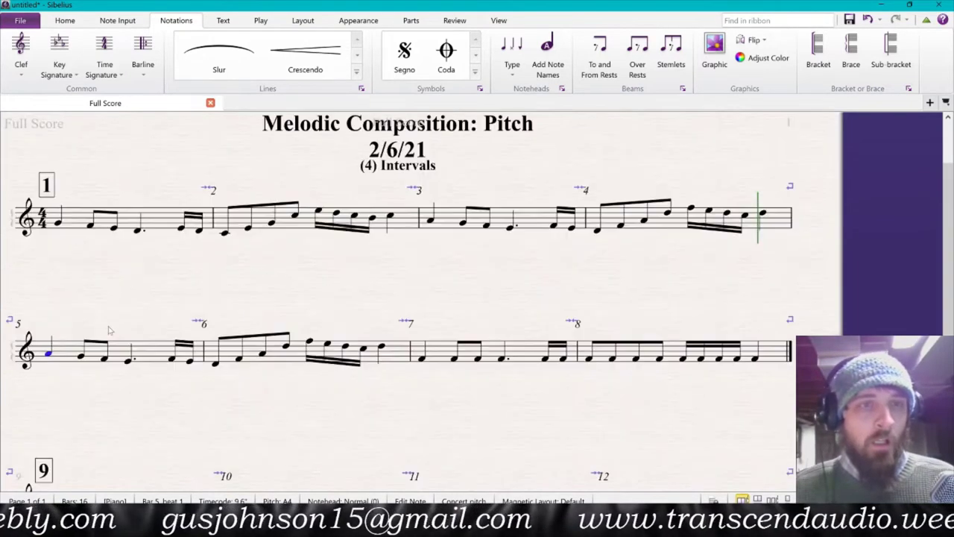
{"action": "left_click", "coordinate": [58, 222]}
{"action": "key", "text": "Right"}
{"action": "key", "text": "Right"}
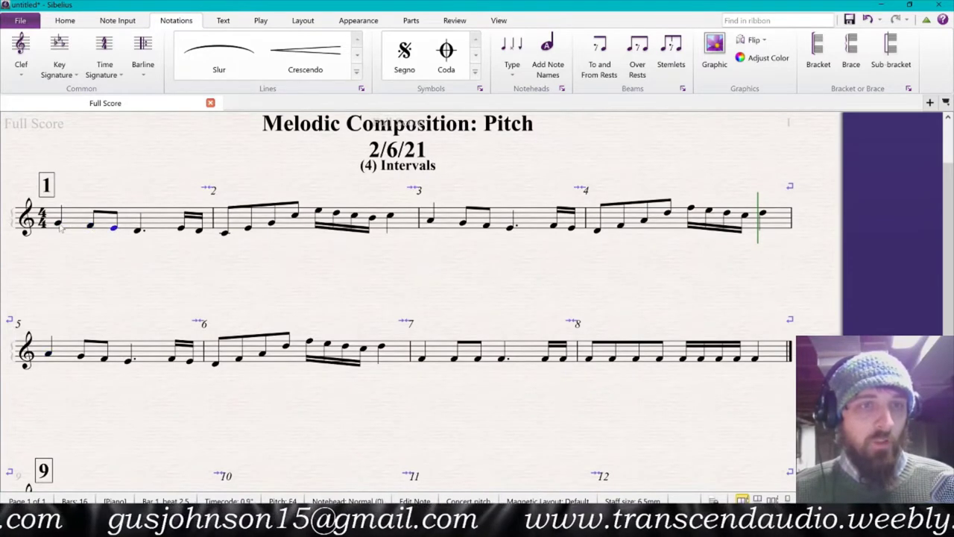
{"action": "left_click", "coordinate": [59, 224], "text": "shift"}
{"action": "left_click", "coordinate": [49, 358]}
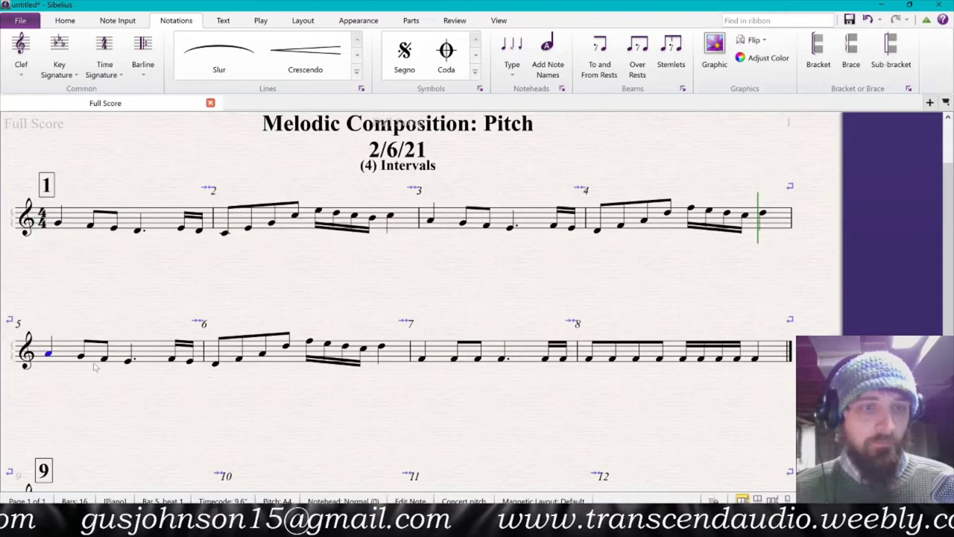
{"action": "left_click", "coordinate": [108, 362], "text": "shift"}
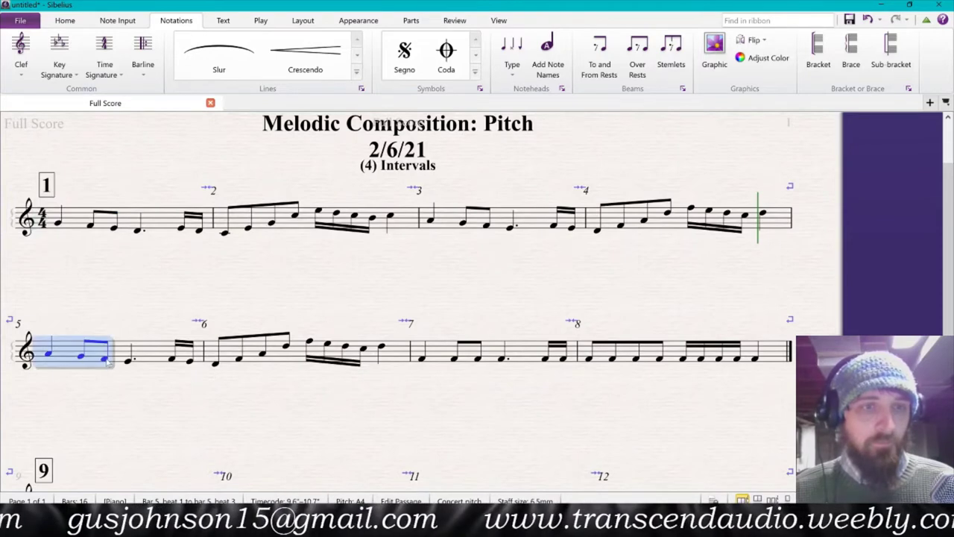
{"action": "left_click", "coordinate": [391, 361], "text": "shift"}
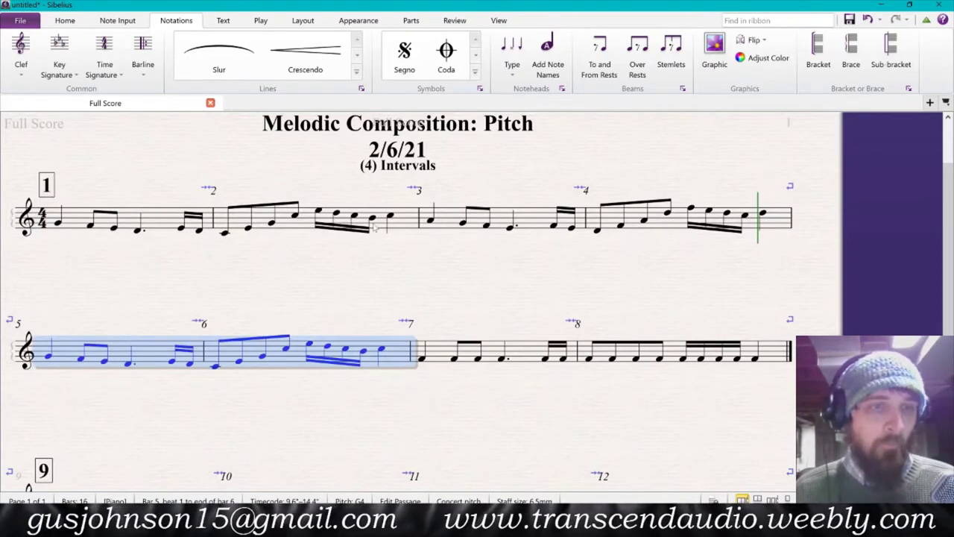
- Re-pitch the second, third and fourth notes of bar 5 to a descending E, C and low G
{"action": "left_click", "coordinate": [50, 358]}
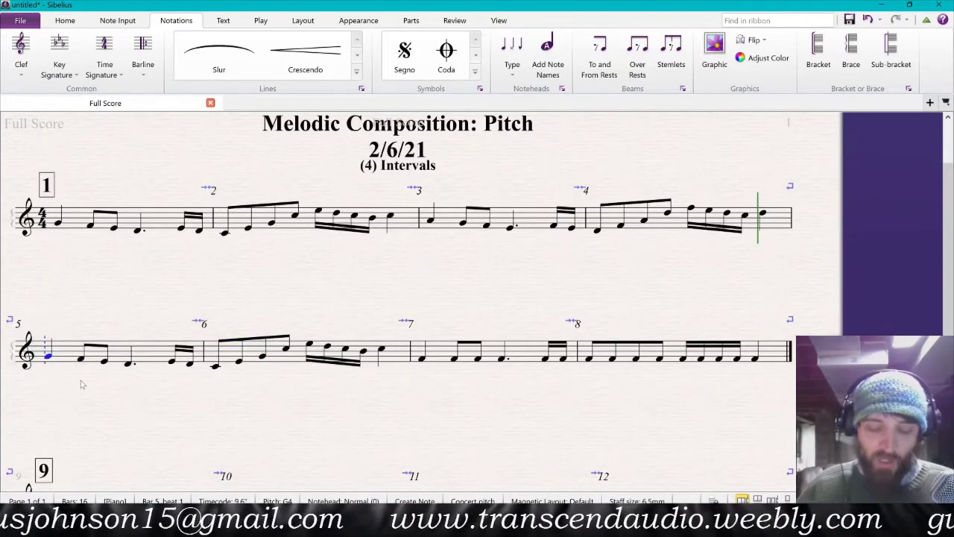
{"action": "key", "text": "e"}
{"action": "key", "text": "c"}
{"action": "key", "text": "g"}
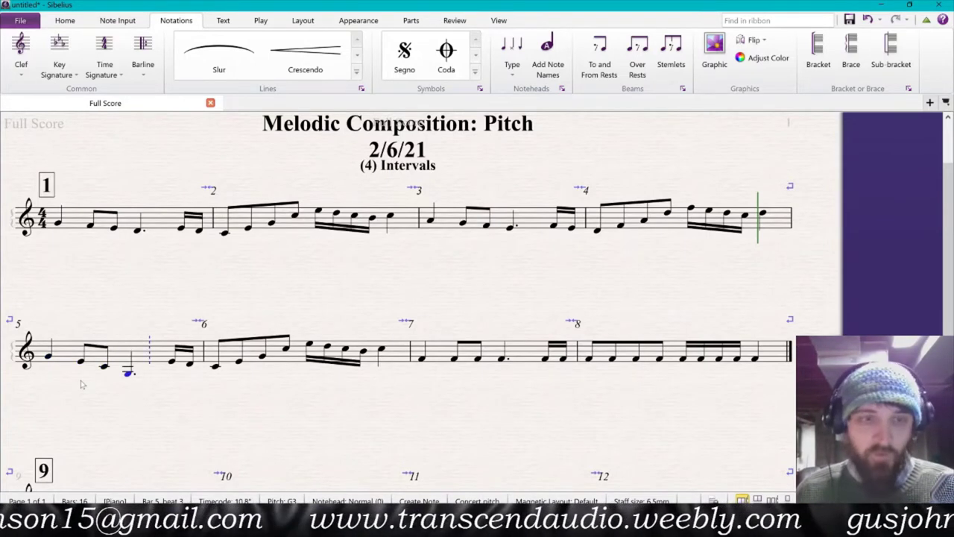
- Play back the melody from the first note of bar 5 through bar 6
{"action": "left_click", "coordinate": [47, 358]}
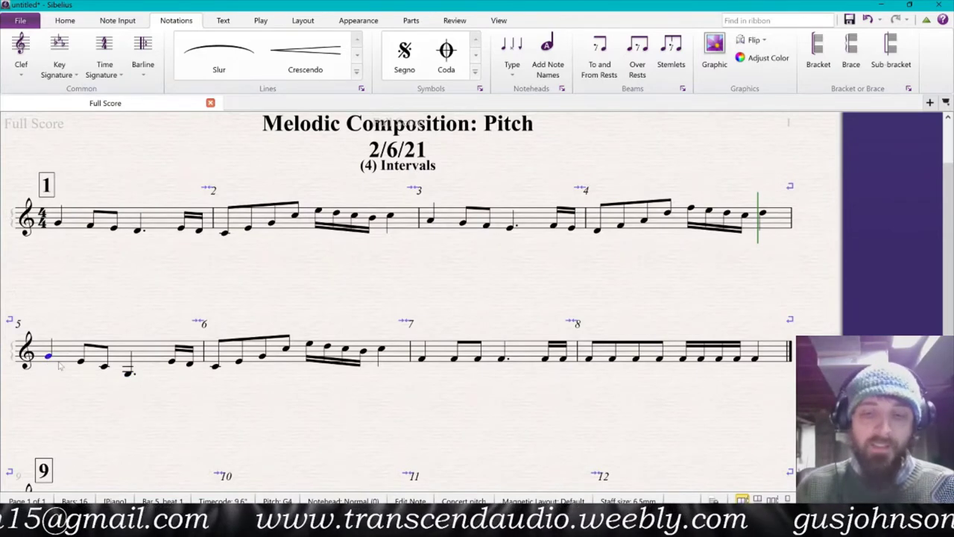
{"action": "key", "text": "space"}
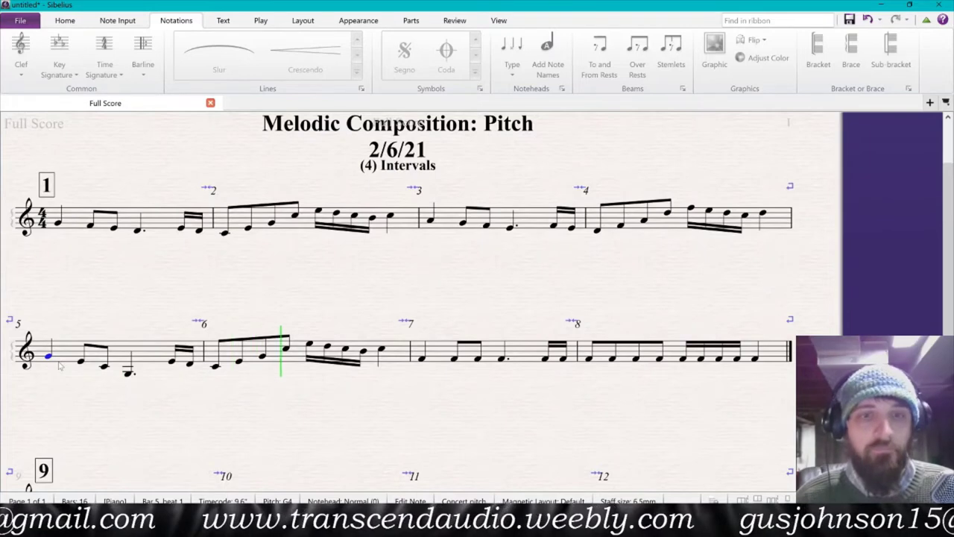
{"action": "key", "text": "space"}
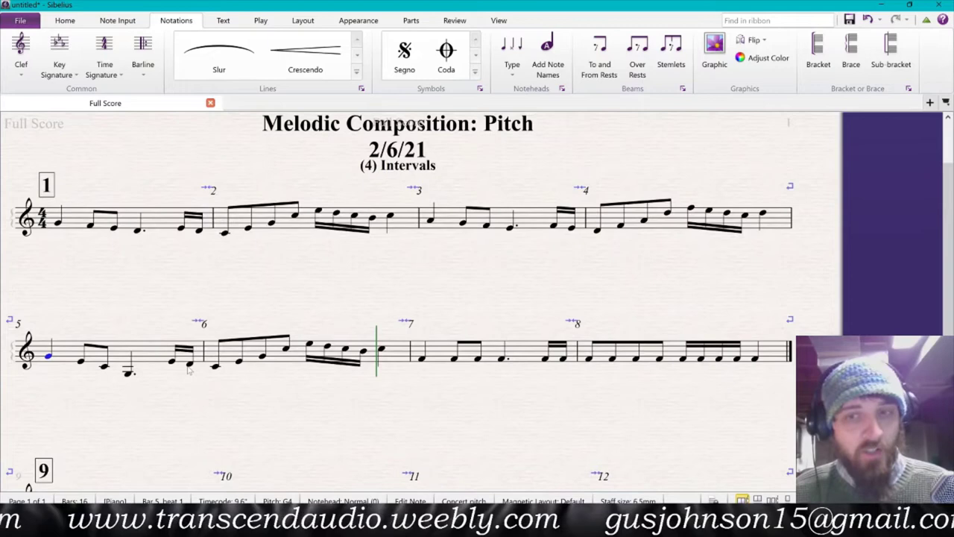
- Copy the phrase of bars 3 and 4 into bars 7 and 8, with bar 7 opening on B, G, F, D
{"action": "left_click", "coordinate": [445, 225]}
{"action": "left_click", "coordinate": [774, 224], "text": "shift"}
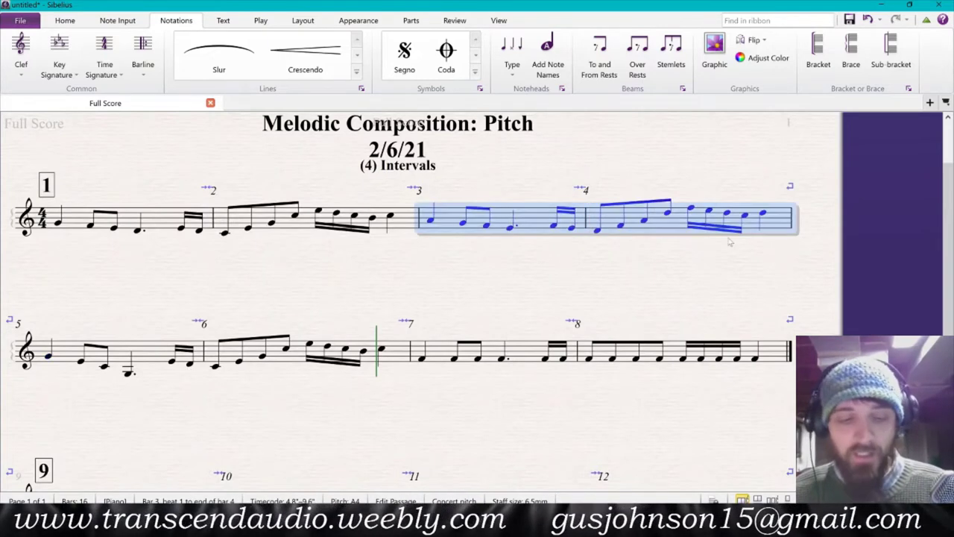
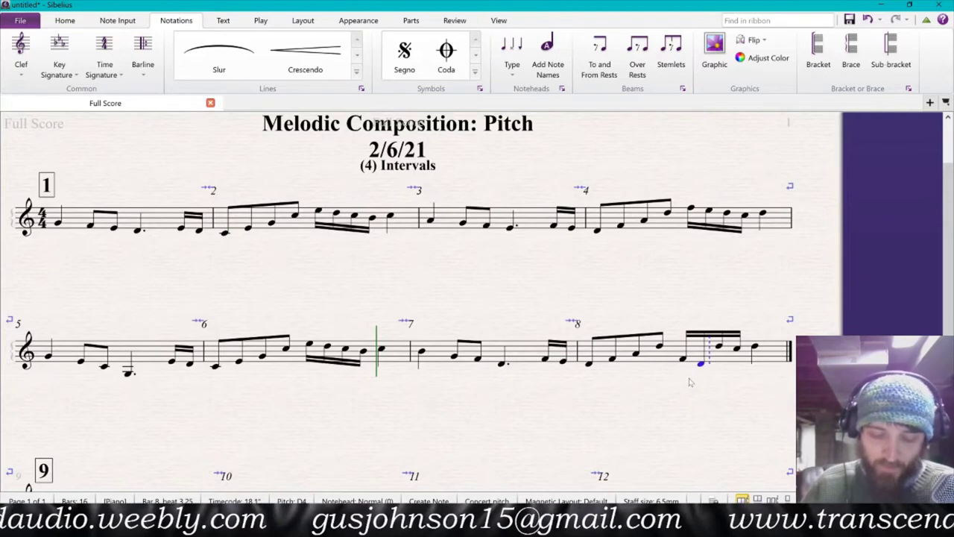
- Re-pitch bar 8's sixteenth notes to a descending F, D, B, G and its closing quarter note to C
{"action": "key", "text": "ctrl+z"}
{"action": "key", "text": "ctrl+z"}
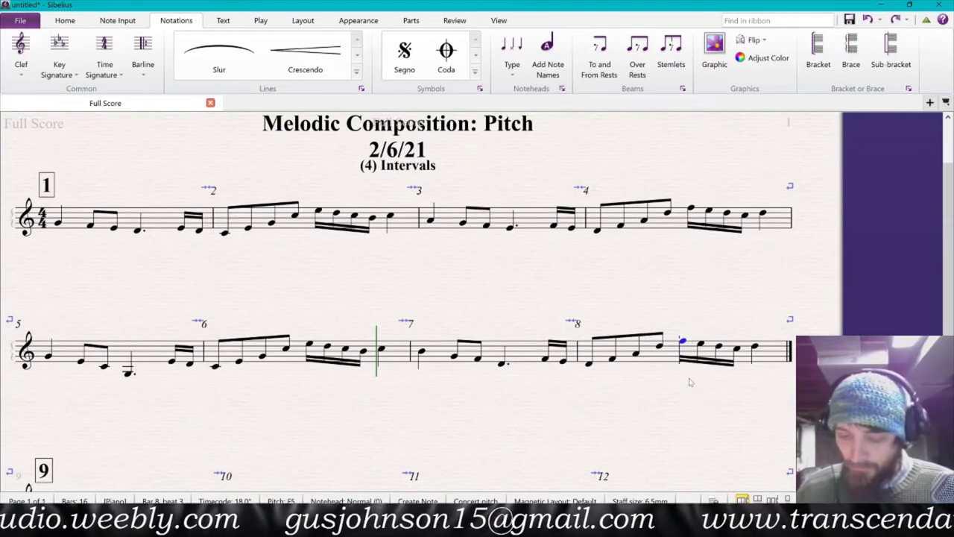
{"action": "key", "text": "e"}
{"action": "key", "text": "c"}
{"action": "key", "text": "a"}
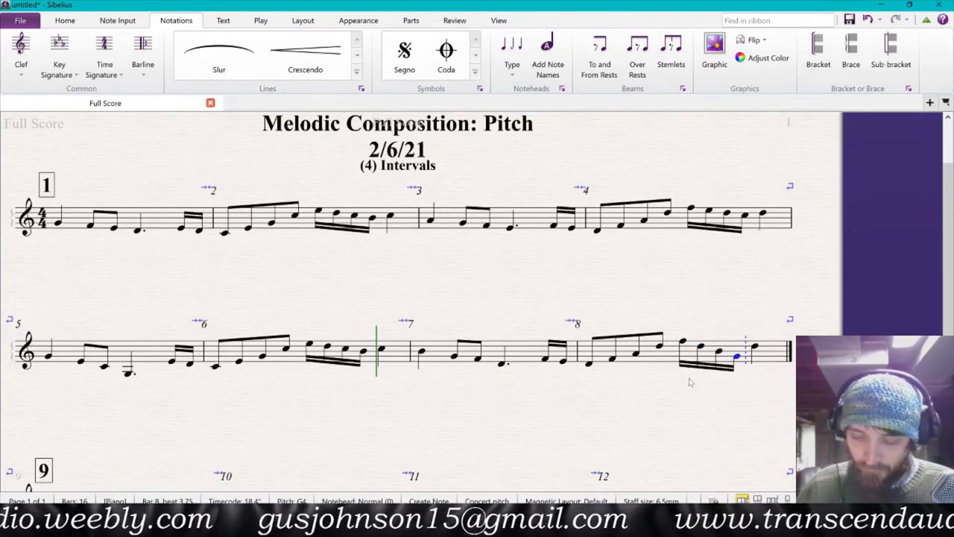
{"action": "key", "text": "g"}
{"action": "key", "text": "Escape"}
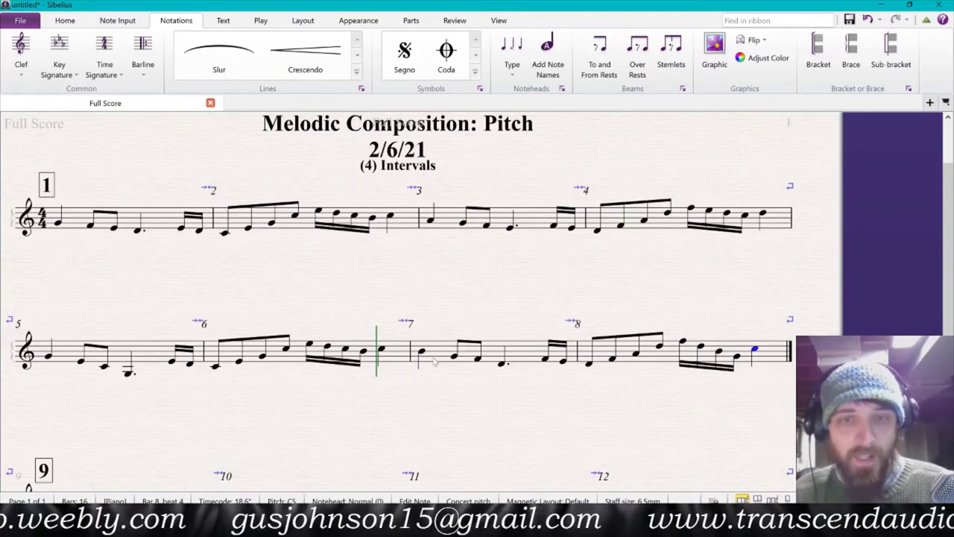
- Examine the leaps in bar 7's opening notes and bar 8's sixteenth notes, and play back from bar 7
{"action": "left_click", "coordinate": [421, 353]}
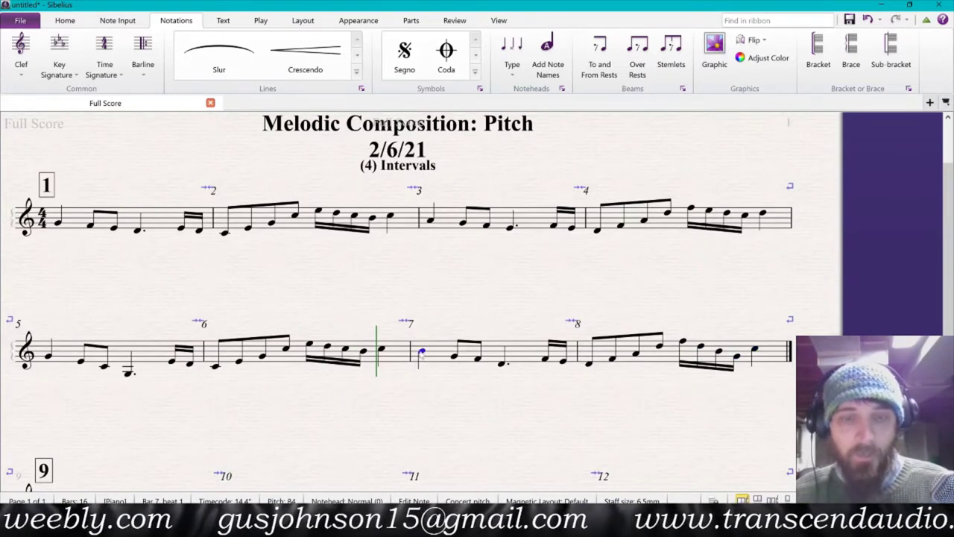
{"action": "left_click", "coordinate": [503, 366], "text": "shift"}
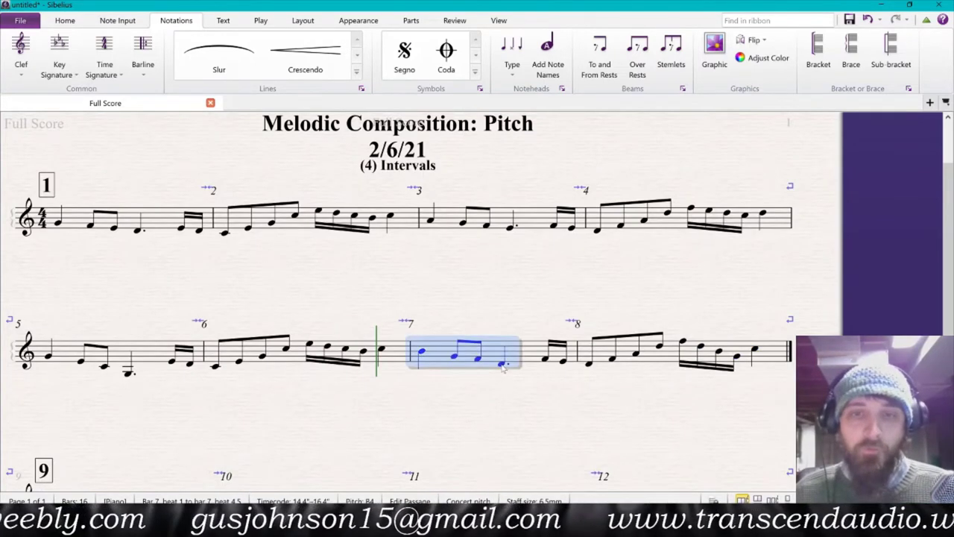
{"action": "left_click", "coordinate": [683, 342]}
{"action": "left_click", "coordinate": [739, 358], "text": "shift"}
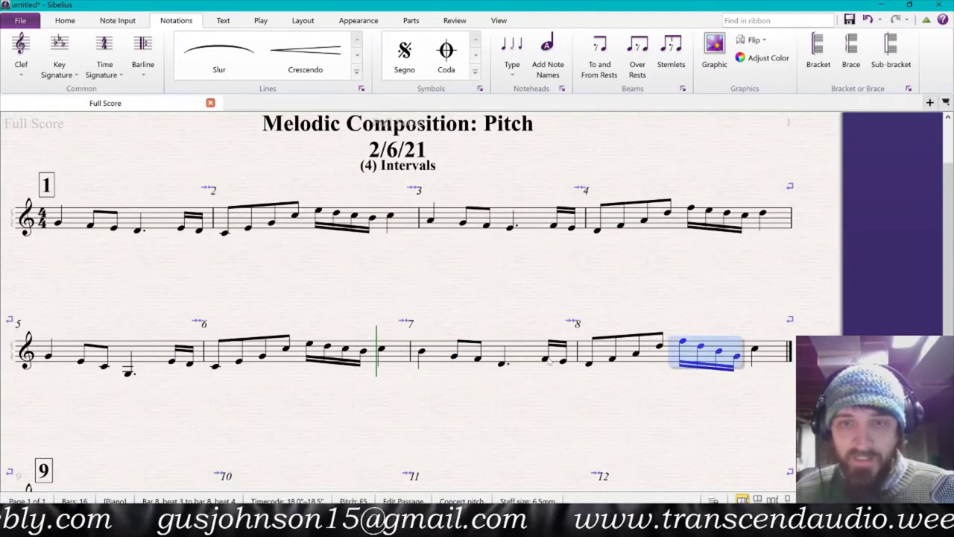
{"action": "left_click", "coordinate": [422, 354]}
{"action": "key", "text": "p"}
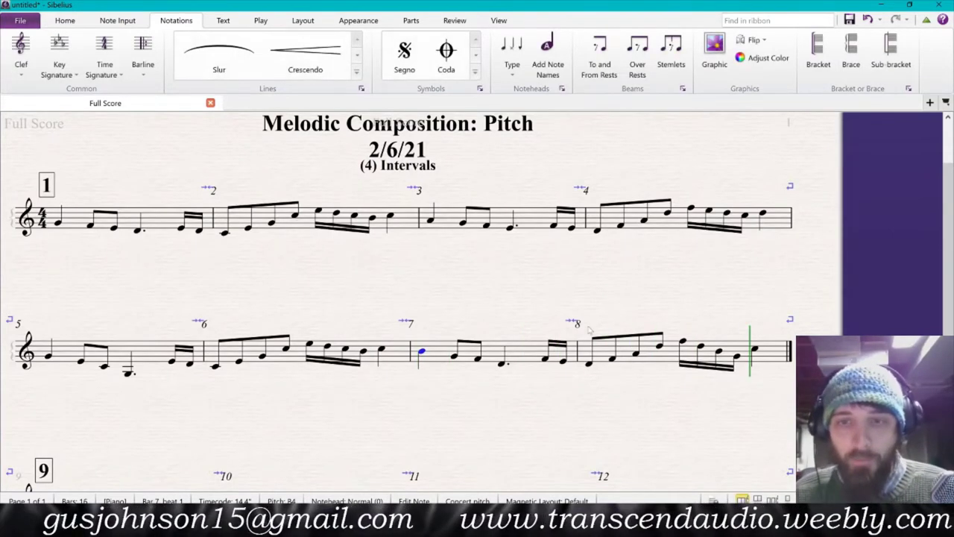
- Re-pitch the last sixteenth note of bar 7 to G and bar 8's eighth notes to a rising A, B, C, D
{"action": "left_click", "coordinate": [503, 365]}
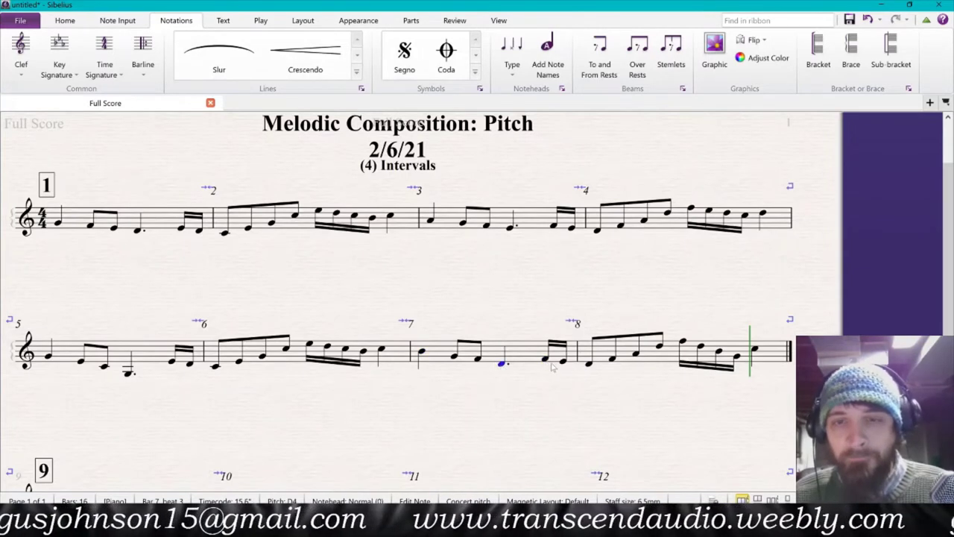
{"action": "left_click", "coordinate": [589, 364]}
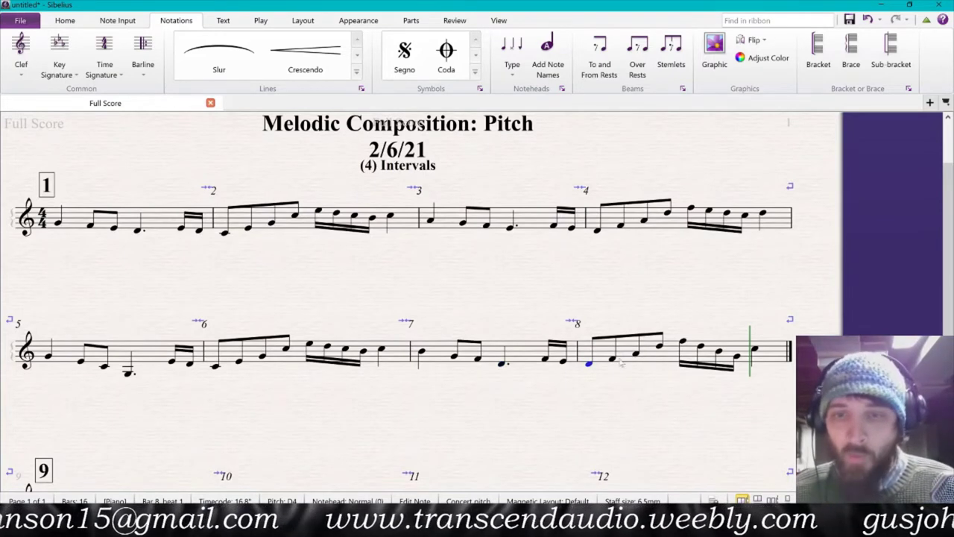
{"action": "left_click", "coordinate": [545, 361]}
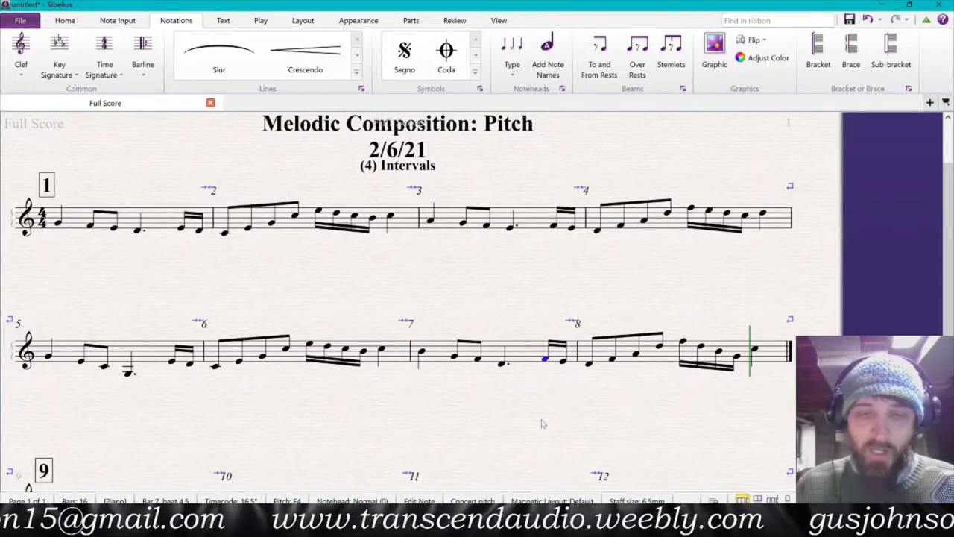
{"action": "mouse_move", "coordinate": [475, 525]}
{"action": "key", "text": "a"}
{"action": "key", "text": "a"}
{"action": "key", "text": "b"}
{"action": "key", "text": "c"}
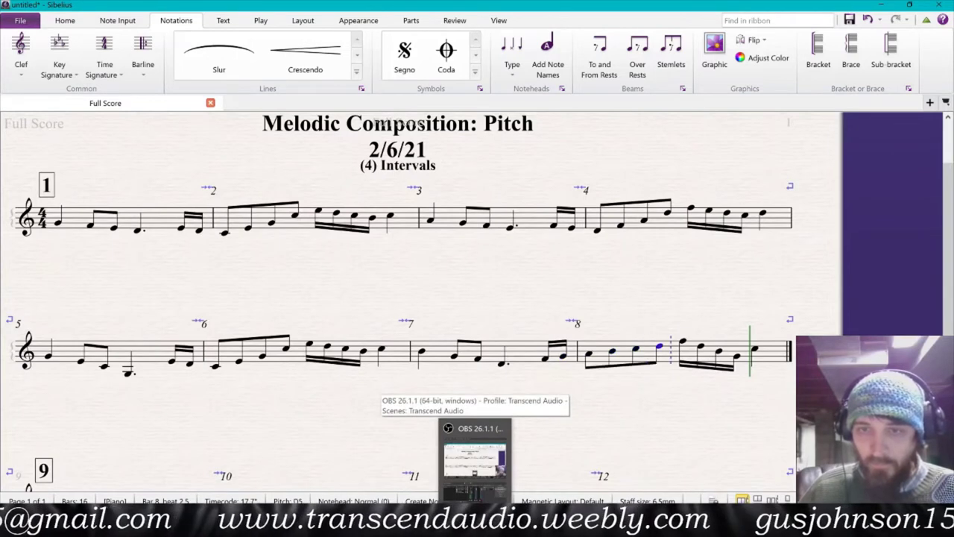
- Play back the phrase from bar 7, and the whole eight-bar melody from bar 1
{"action": "key", "text": "Escape"}
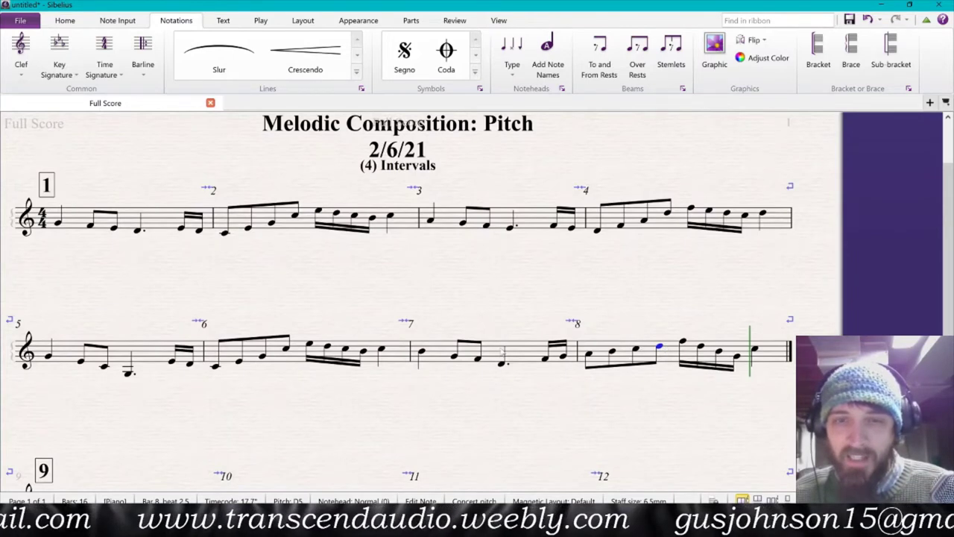
{"action": "left_click", "coordinate": [422, 352]}
{"action": "key", "text": "space"}
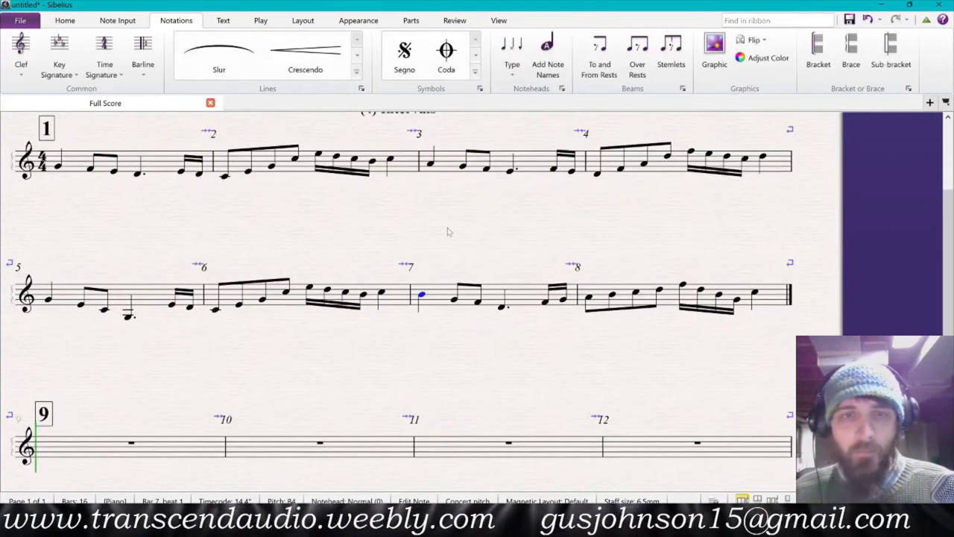
{"action": "scroll", "coordinate": [332, 257], "scroll_direction": "up", "scroll_amount": 2}
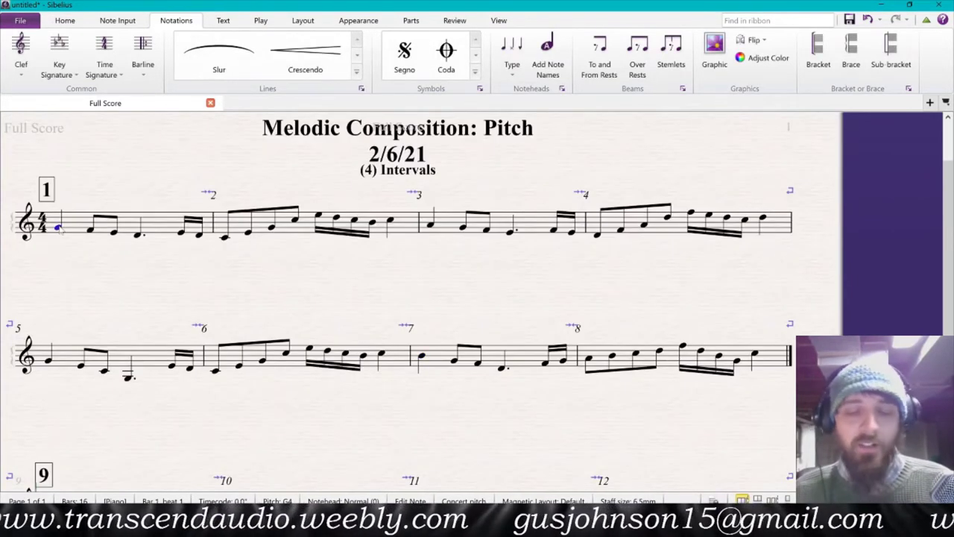
{"action": "key", "text": "p"}
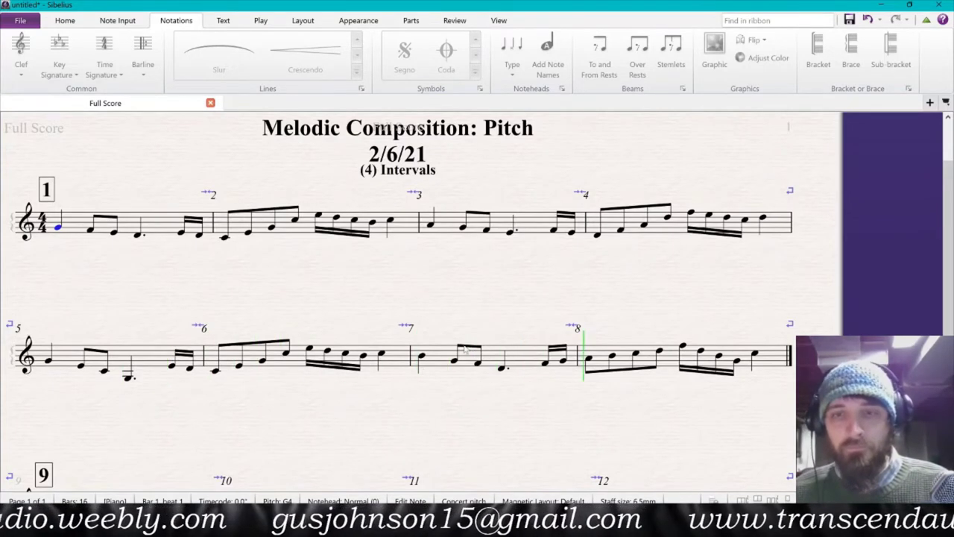
{"action": "key", "text": "Escape"}
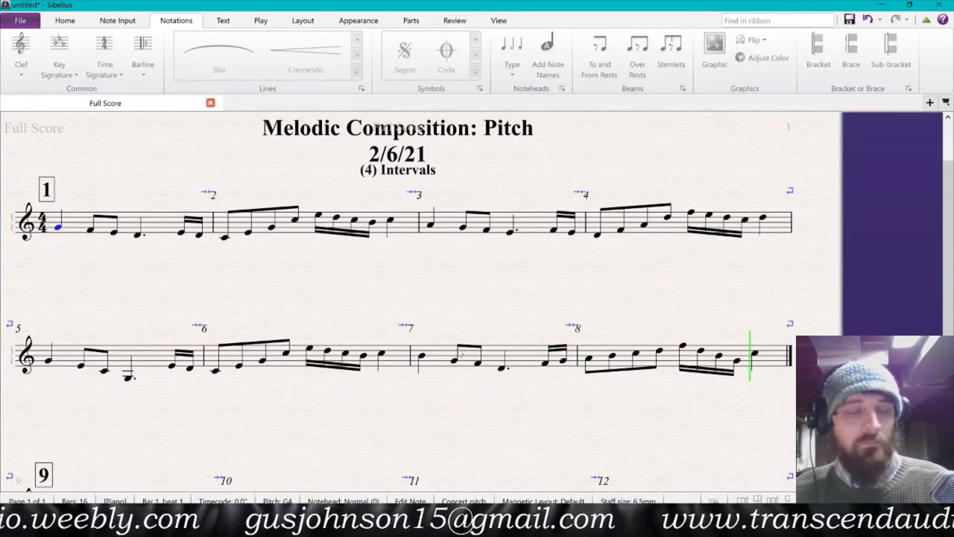
- Copy the phrase of bars 1 and 2 into the empty bars 9 and 10
{"action": "scroll", "coordinate": [472, 370], "scroll_direction": "down", "scroll_amount": 3}
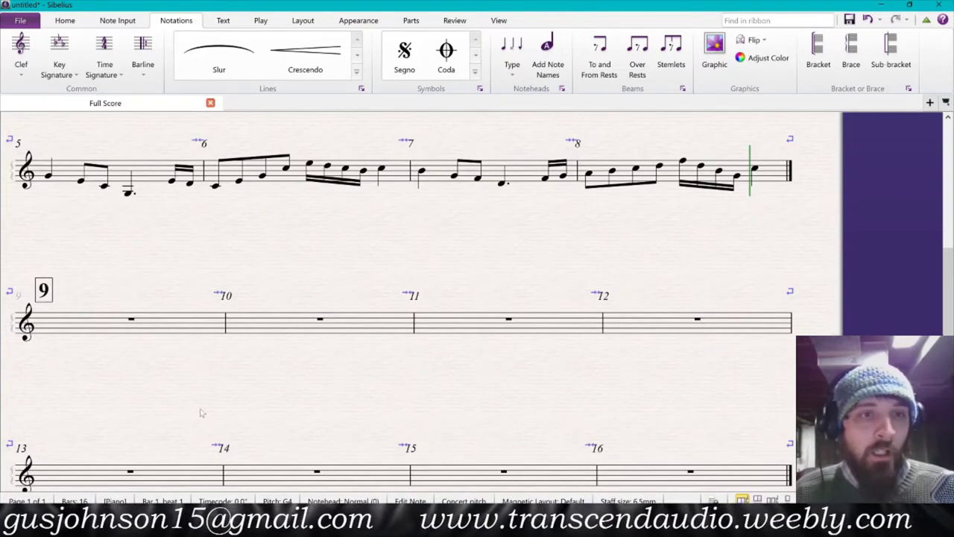
{"action": "scroll", "coordinate": [313, 302], "scroll_direction": "up", "scroll_amount": 3}
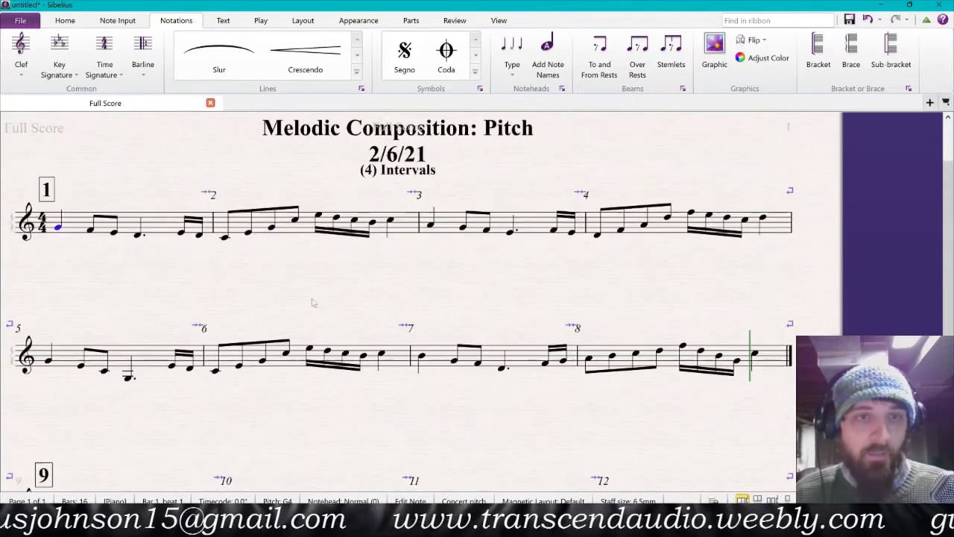
{"action": "left_click", "coordinate": [85, 221]}
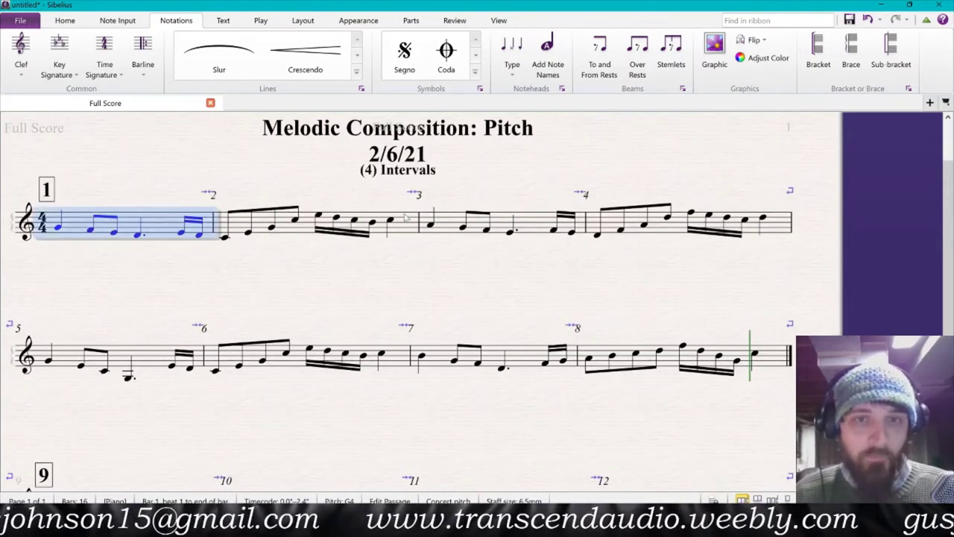
{"action": "left_click", "coordinate": [408, 216], "text": "shift"}
{"action": "scroll", "coordinate": [336, 283], "scroll_direction": "down", "scroll_amount": 1}
{"action": "scroll", "coordinate": [332, 284], "scroll_direction": "down", "scroll_amount": 1}
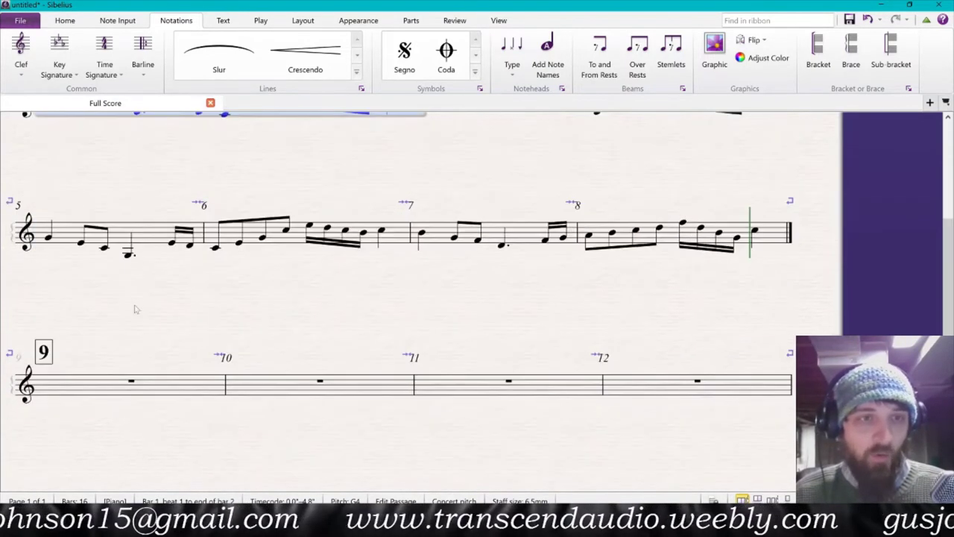
{"action": "left_click", "coordinate": [103, 390]}
{"action": "key", "text": "ctrl+v"}
{"action": "key", "text": "r"}
{"action": "key", "text": "r"}
{"action": "key", "text": "r"}
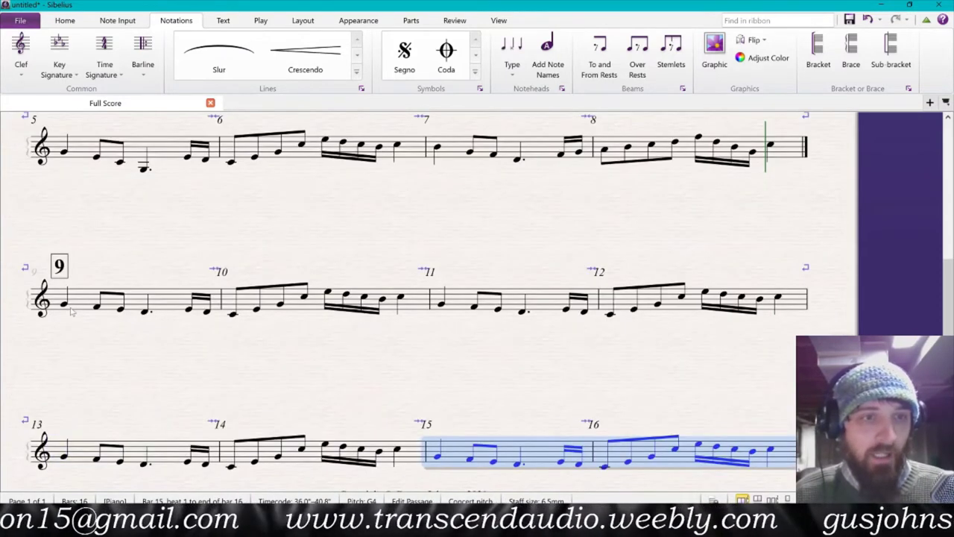
{"action": "key", "text": "ctrl+z"}
{"action": "key", "text": "ctrl+z"}
{"action": "key", "text": "ctrl+z"}
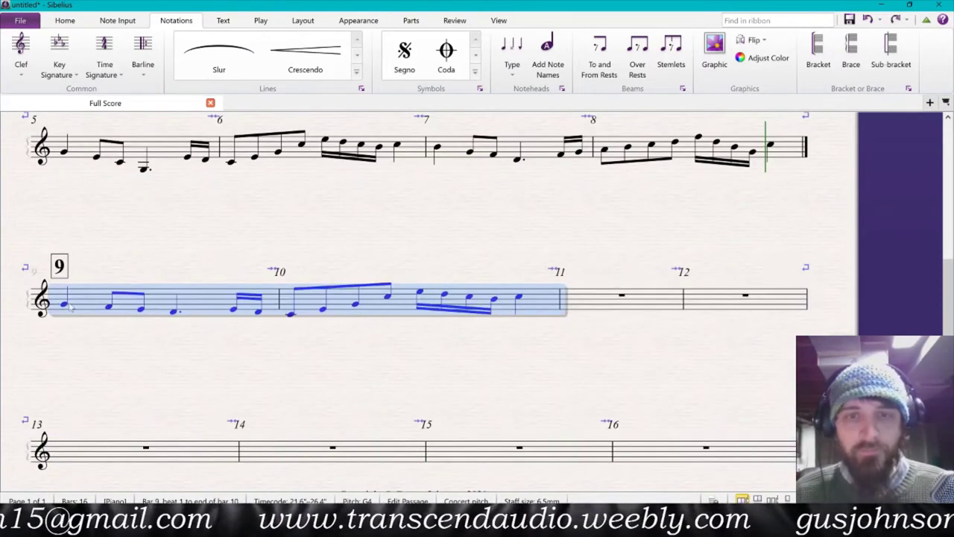
{"action": "key", "text": "Escape"}
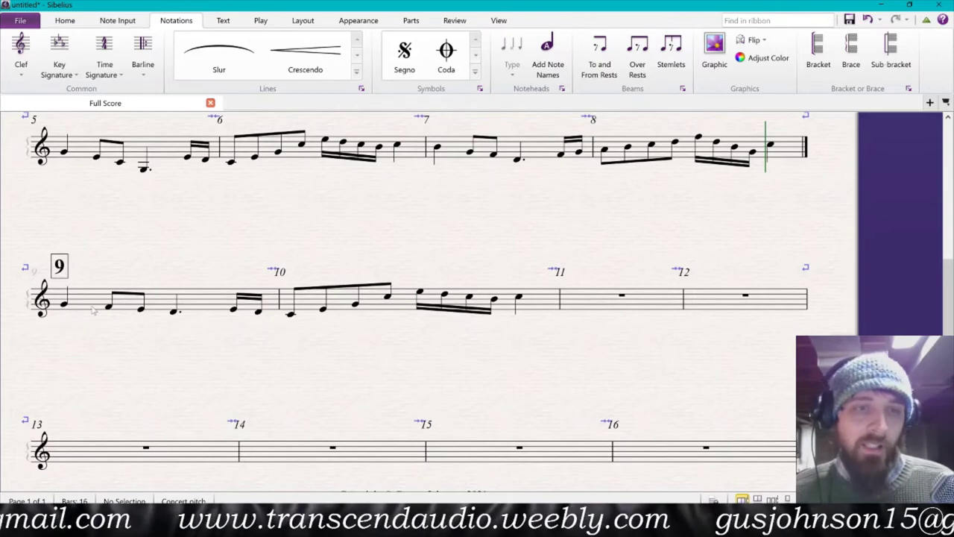
- Repeat the two-bar phrase of bars 9 and 10 once, into bars 11 and 12
{"action": "left_click", "coordinate": [92, 308]}
{"action": "left_click", "coordinate": [538, 299], "text": "shift"}
{"action": "key", "text": "r"}
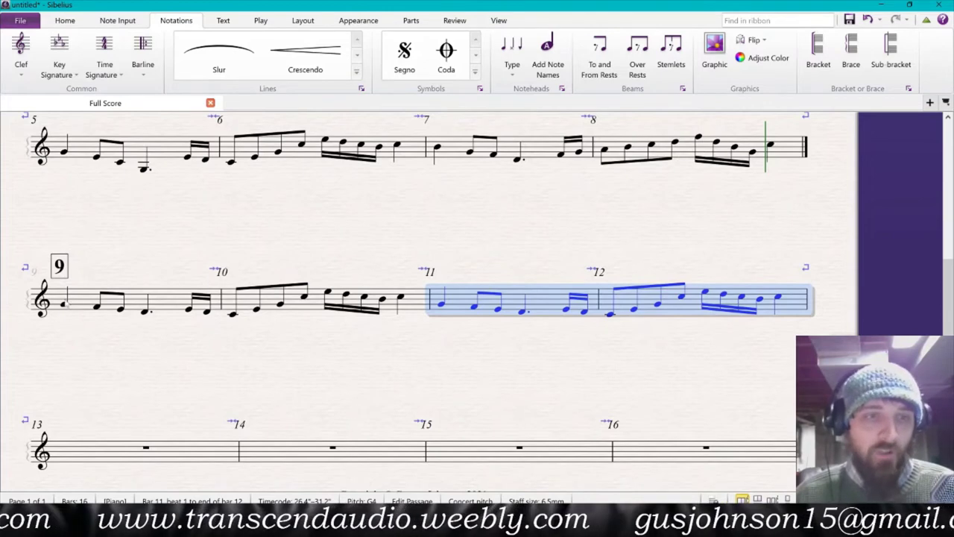
- Play back bars 9 to 12 while raising the system volume to 30
{"action": "left_click", "coordinate": [65, 305]}
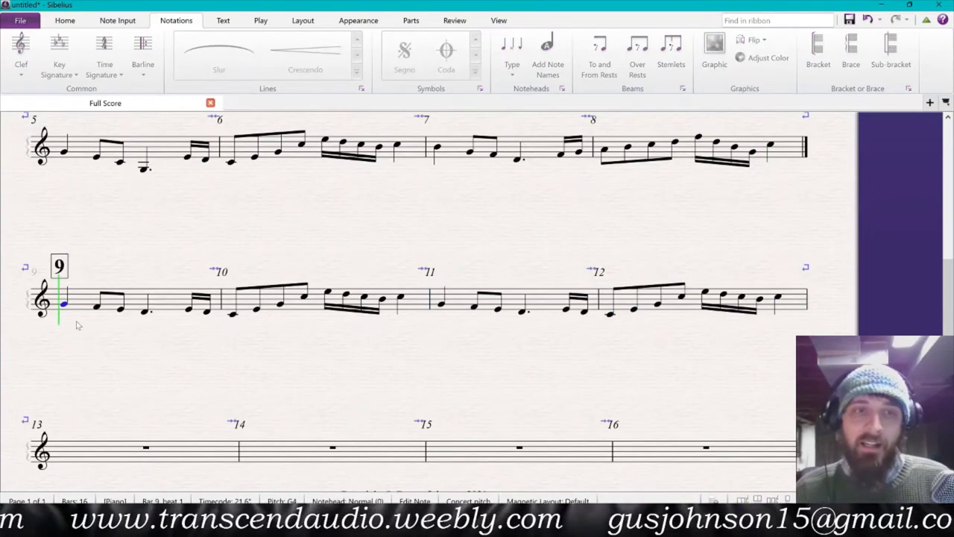
{"action": "key", "text": "p"}
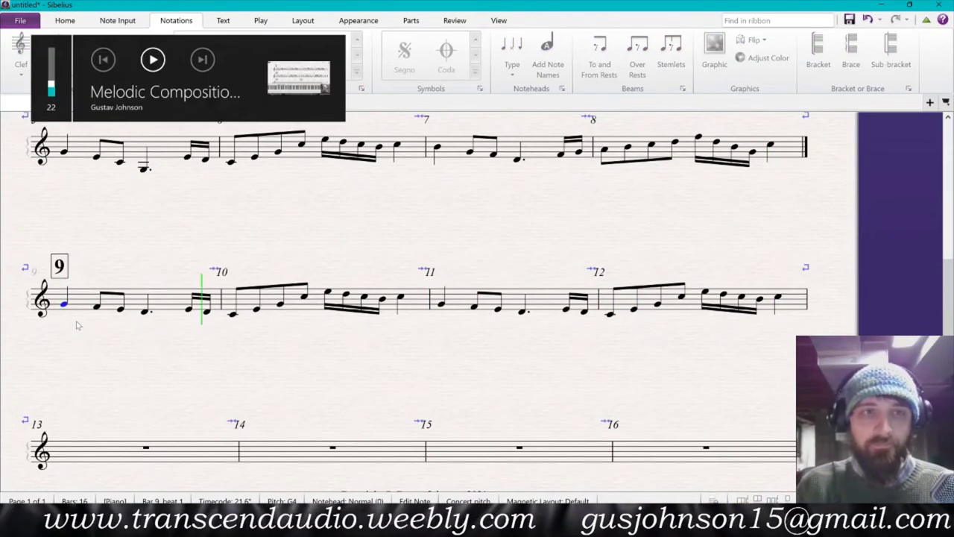
{"action": "key", "text": "XF86AudioRaiseVolume"}
{"action": "key", "text": "XF86AudioRaiseVolume"}
{"action": "key", "text": "XF86AudioRaiseVolume"}
{"action": "key", "text": "XF86AudioRaiseVolume"}
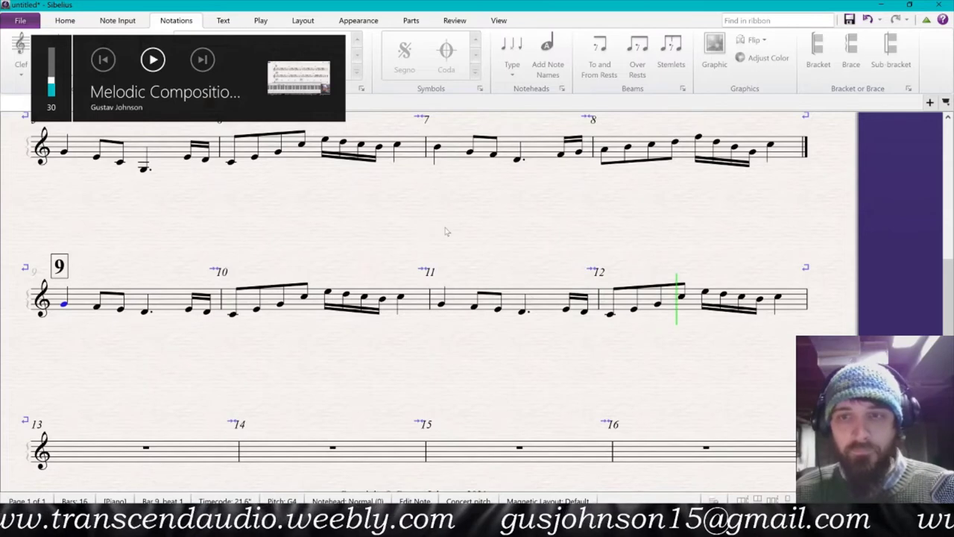
{"action": "key", "text": "space"}
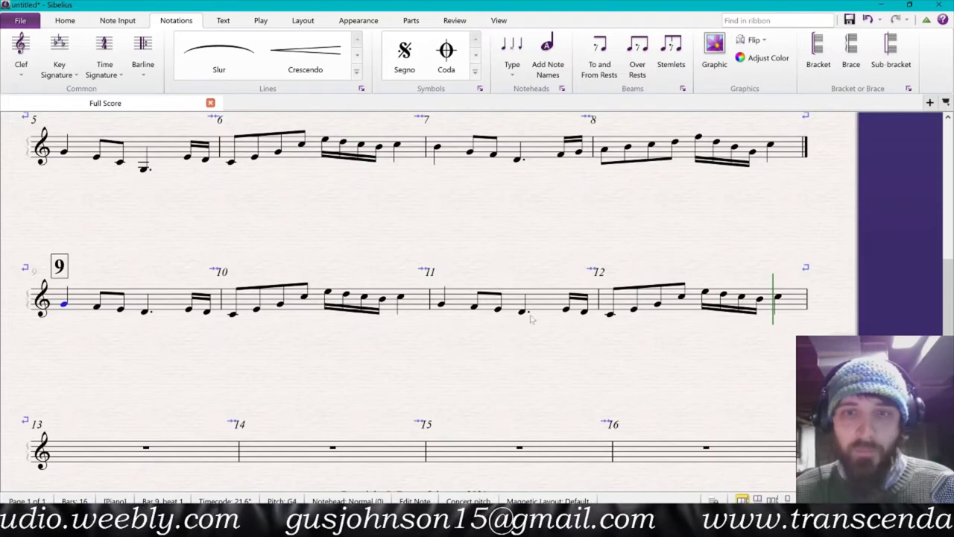
- Compare the two-bar phrase of bars 9 and 10 with its repetition in bars 11 and 12
{"action": "left_click", "coordinate": [419, 308], "text": "shift"}
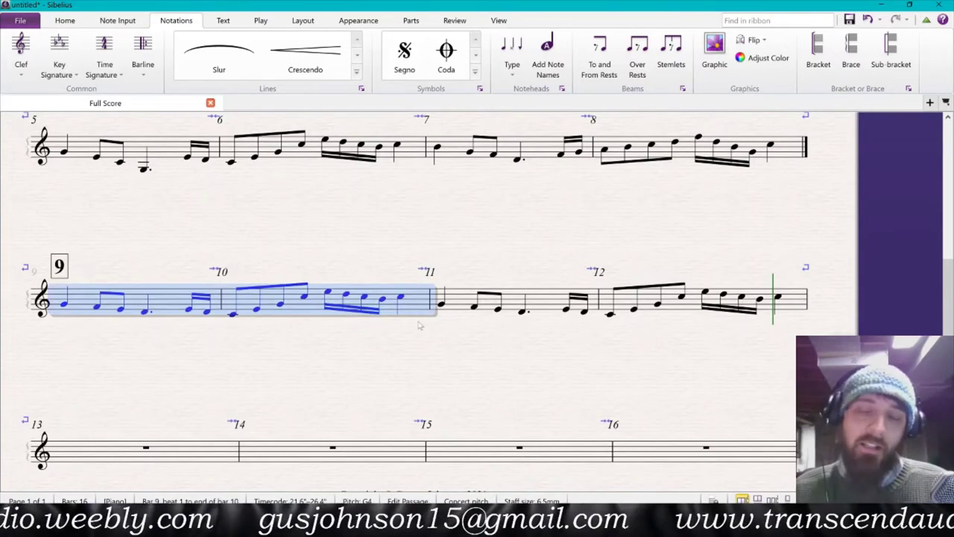
{"action": "left_click", "coordinate": [423, 350]}
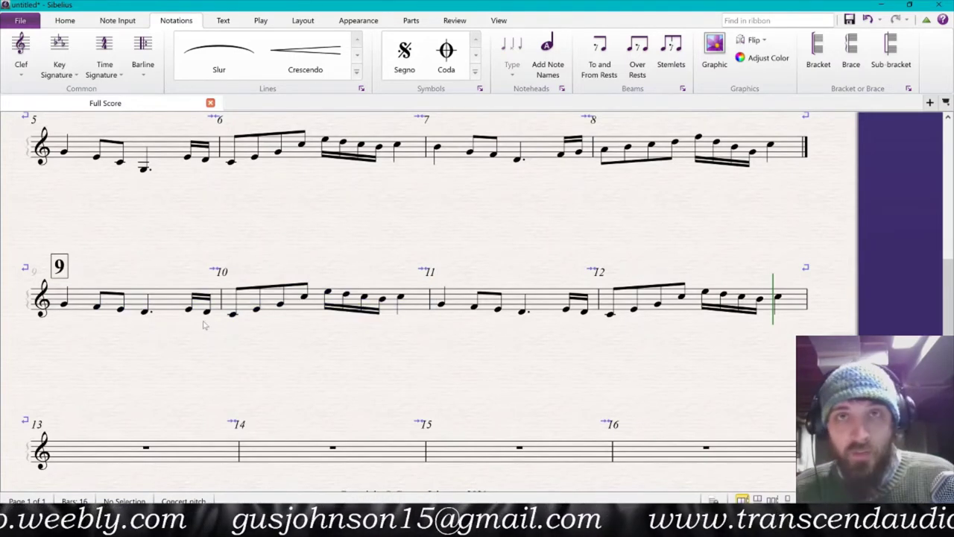
{"action": "left_click", "coordinate": [64, 307]}
{"action": "left_click", "coordinate": [416, 302], "text": "shift"}
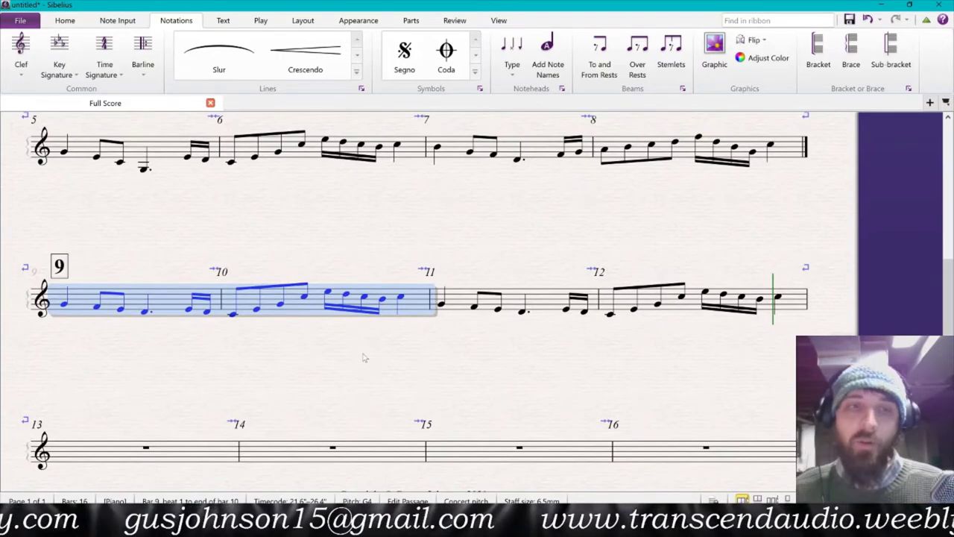
{"action": "left_click", "coordinate": [464, 299]}
{"action": "left_click", "coordinate": [795, 305], "text": "shift"}
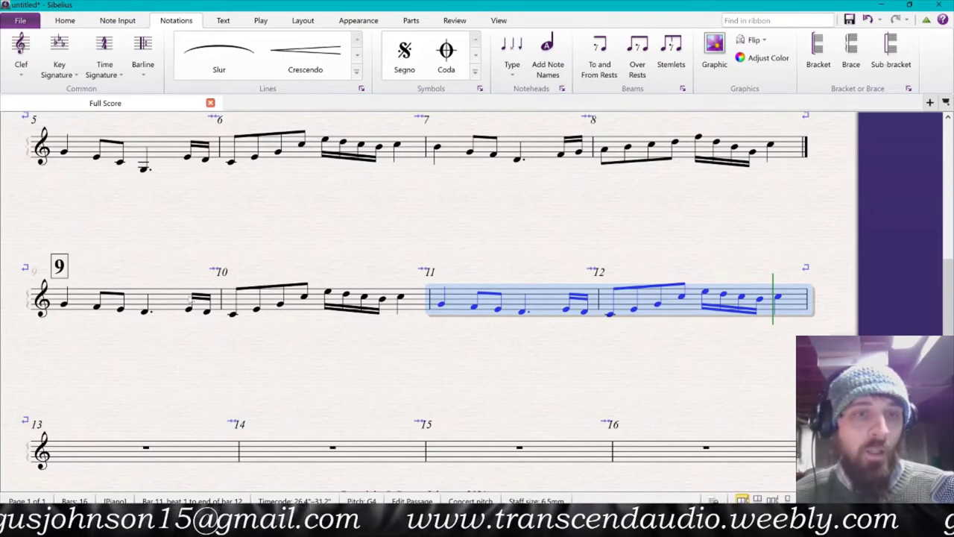
- Repeat bar 11 into bar 12, replacing that bar's contents
{"action": "left_click", "coordinate": [160, 301]}
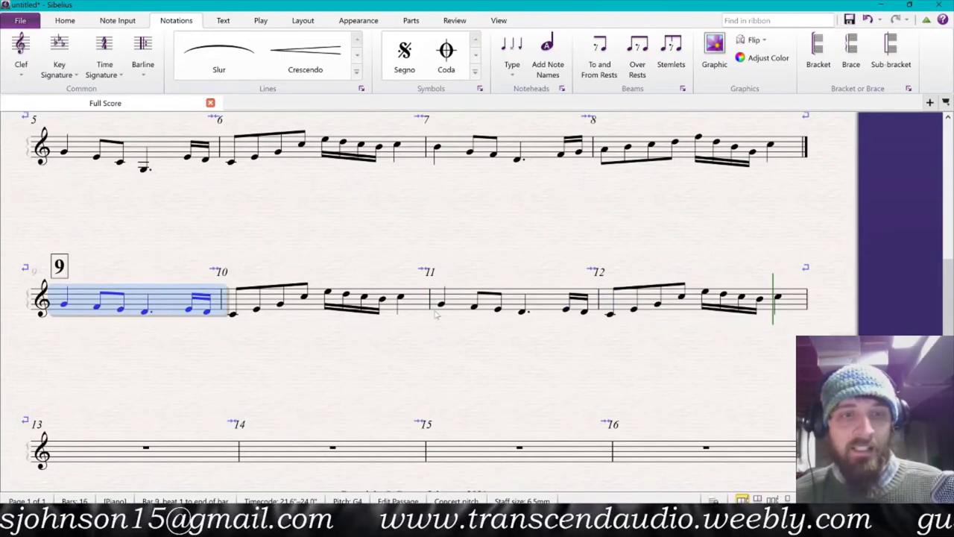
{"action": "left_click", "coordinate": [467, 298]}
{"action": "key", "text": "r"}
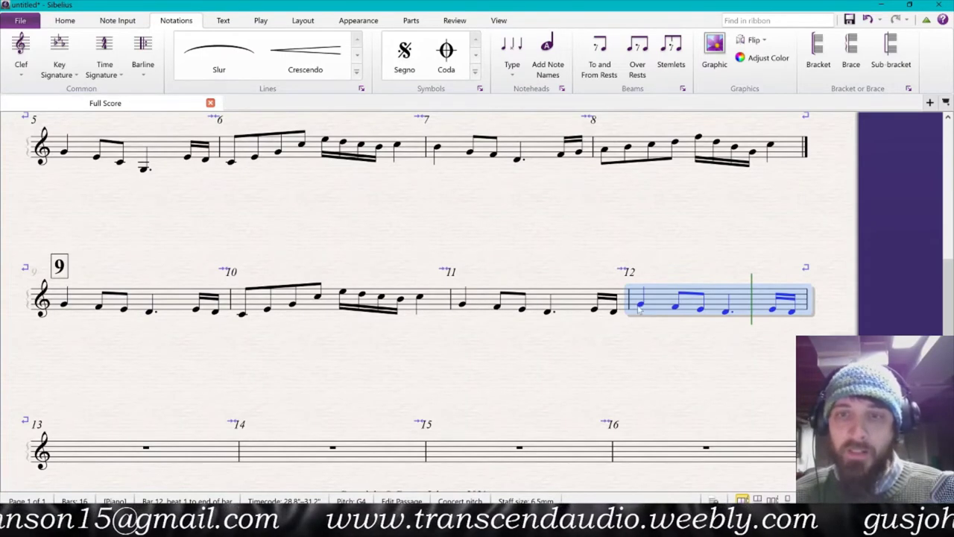
- Re-pitch bar 11's first sixteenth note to C, bar 12's opening quarter note to E and its first eighth note to G
{"action": "left_click", "coordinate": [592, 309]}
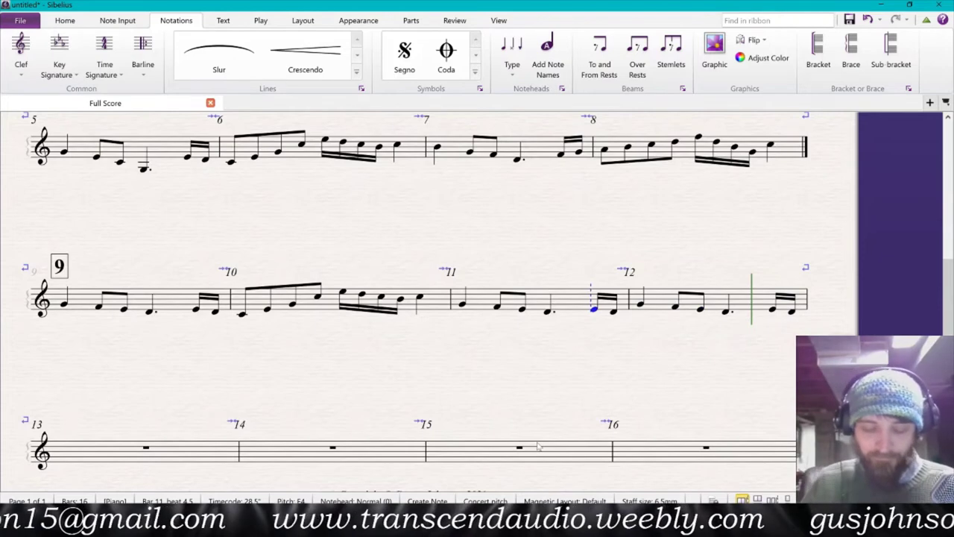
{"action": "key", "text": "Down"}
{"action": "key", "text": "Down"}
{"action": "key", "text": "Right"}
{"action": "key", "text": "Right"}
{"action": "key", "text": "Right"}
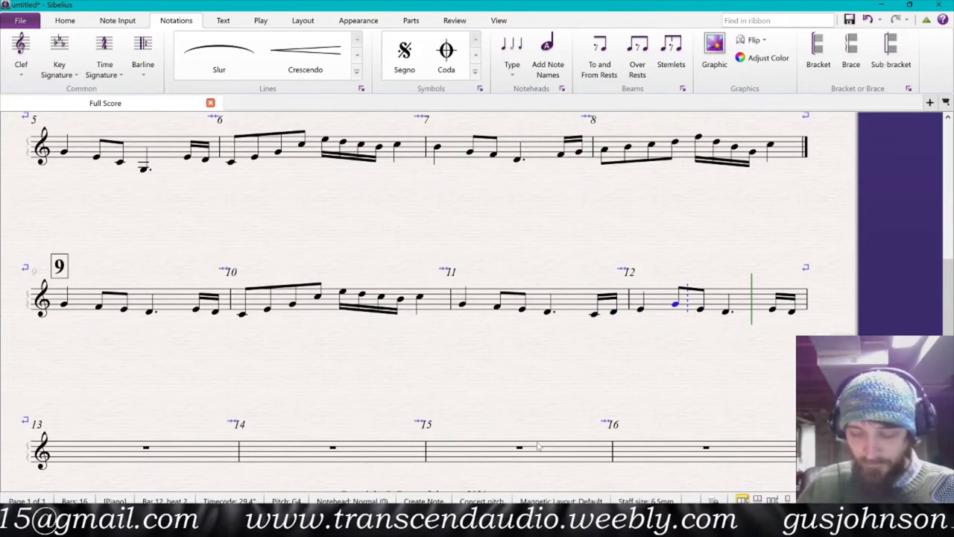
- Re-pitch bar 12's second eighth note up to C and its dotted quarter note up to E
{"action": "key", "text": "Right"}
{"action": "key", "text": "Up"}
{"action": "key", "text": "Up"}
{"action": "key", "text": "Up"}
{"action": "key", "text": "Up"}
{"action": "key", "text": "Right"}
{"action": "key", "text": "Up"}
{"action": "key", "text": "Up"}
{"action": "key", "text": "Up"}
{"action": "key", "text": "Up"}
{"action": "key", "text": "Up"}
{"action": "key", "text": "Up"}
- Re-pitch the two closing sixteenth notes of bar 12 up to D and C
{"action": "key", "text": "Right"}
{"action": "key", "text": "Up"}
{"action": "key", "text": "Up"}
{"action": "key", "text": "Up"}
{"action": "key", "text": "Up"}
{"action": "key", "text": "Up"}
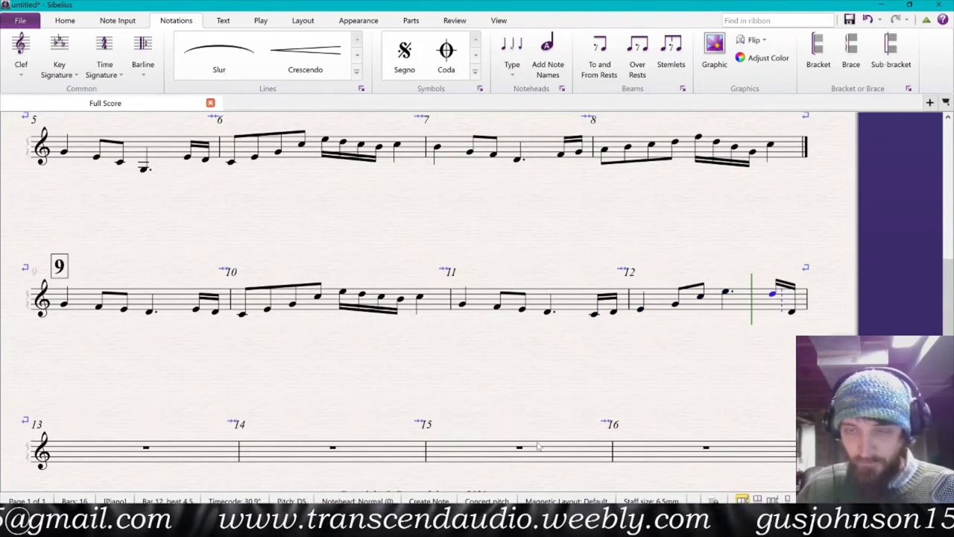
{"action": "key", "text": "Escape"}
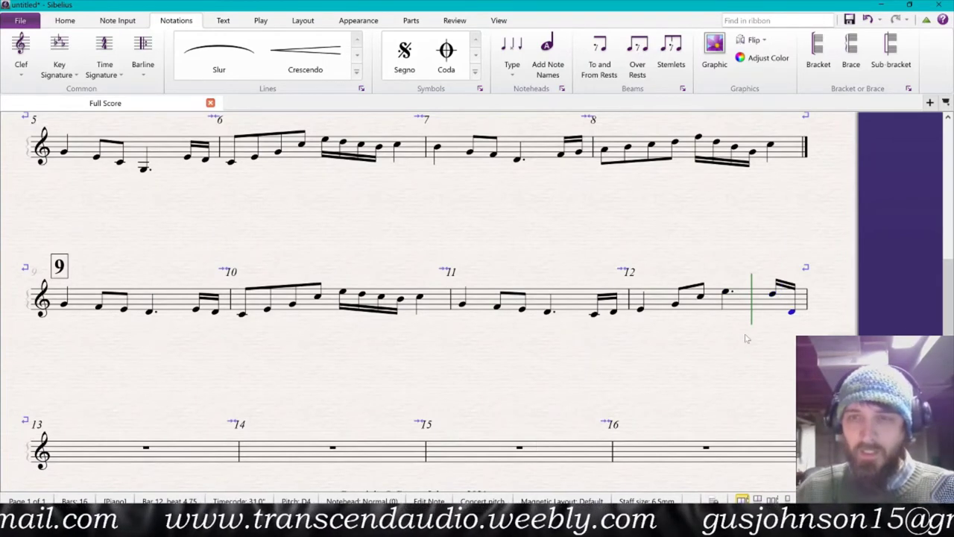
{"action": "key", "text": "Up"}
{"action": "key", "text": "Up"}
{"action": "key", "text": "Up"}
{"action": "key", "text": "Up"}
{"action": "key", "text": "Up"}
{"action": "key", "text": "Up"}
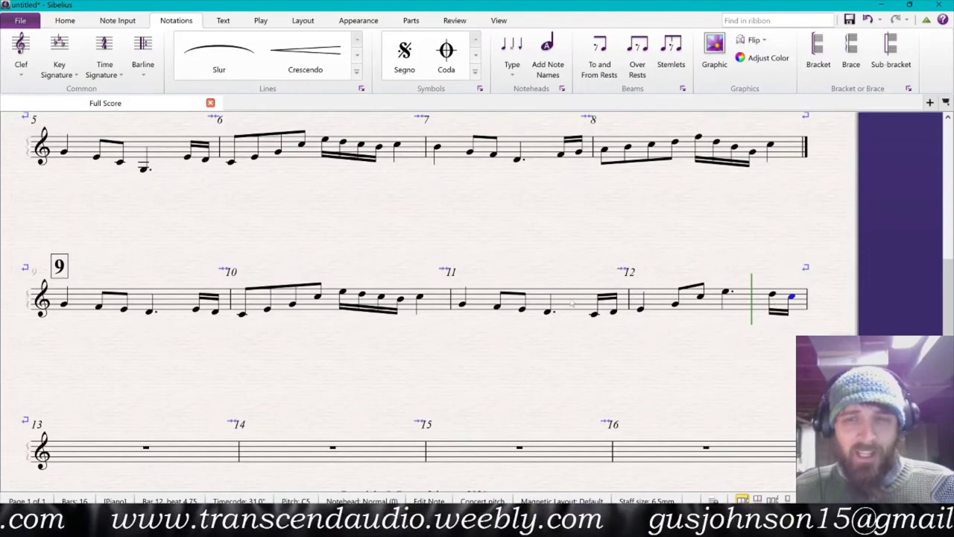
- Play back bars 11 and 12, and lengthen the E on beat 3 of bar 12 to a half note
{"action": "left_click", "coordinate": [463, 304]}
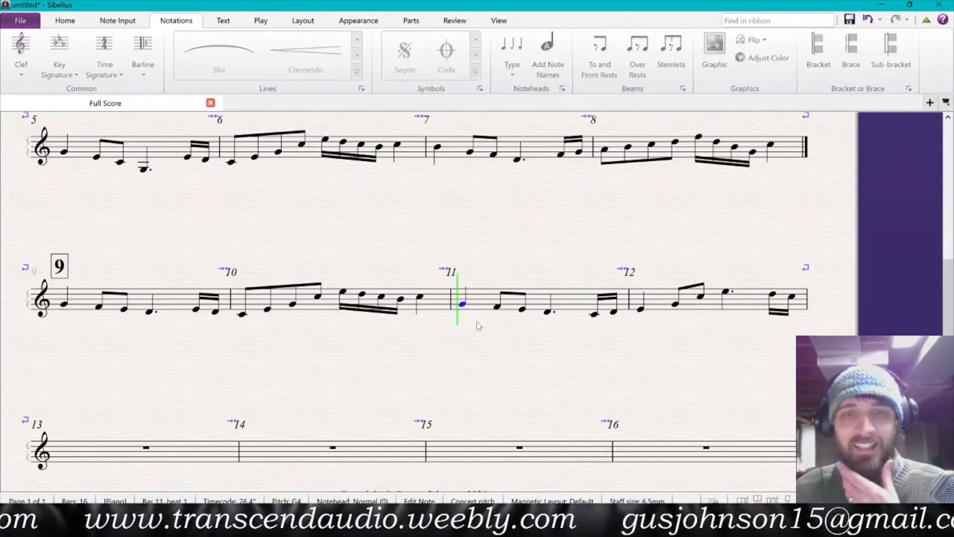
{"action": "key", "text": "p"}
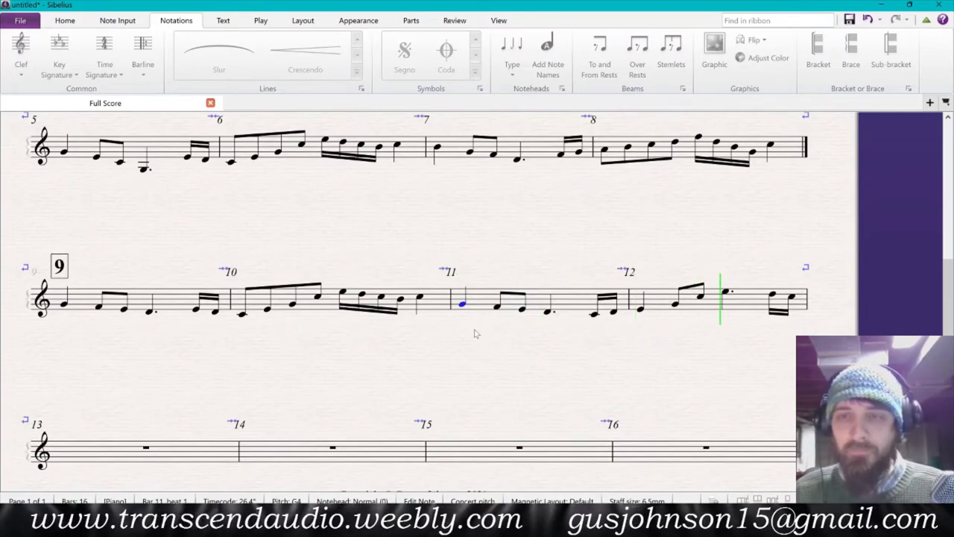
{"action": "key", "text": "space"}
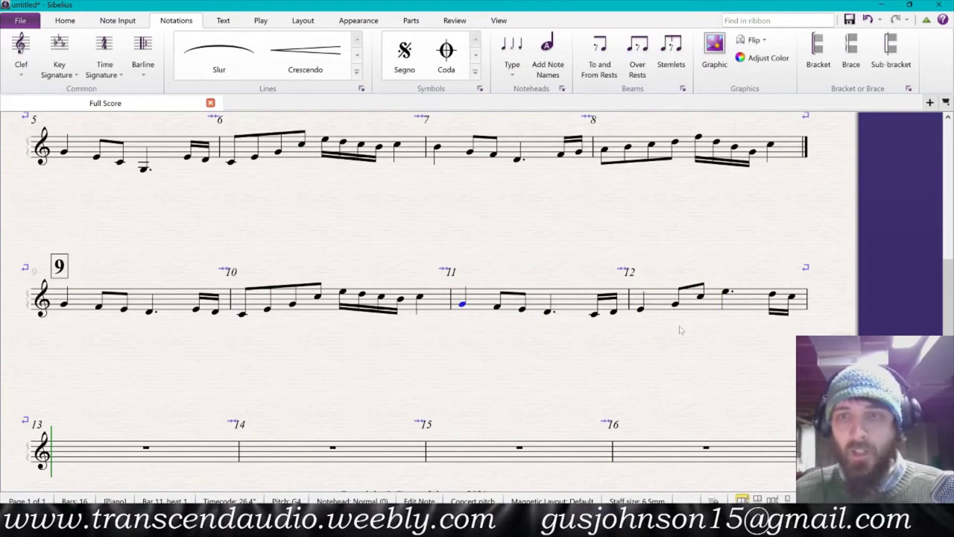
{"action": "left_click", "coordinate": [724, 296]}
{"action": "key", "text": "5"}
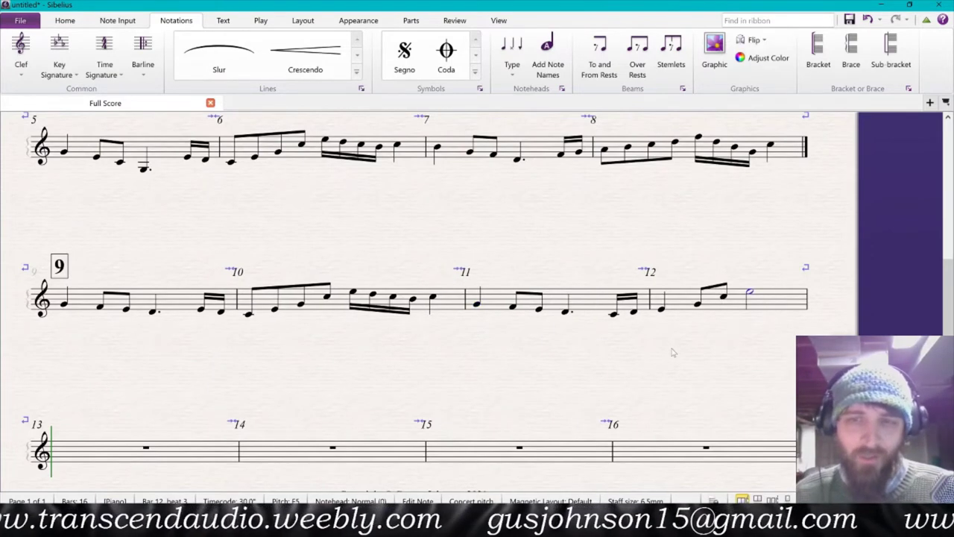
- Examine bar 11 from its opening note through to the first note of bar 12
{"action": "left_click", "coordinate": [513, 305]}
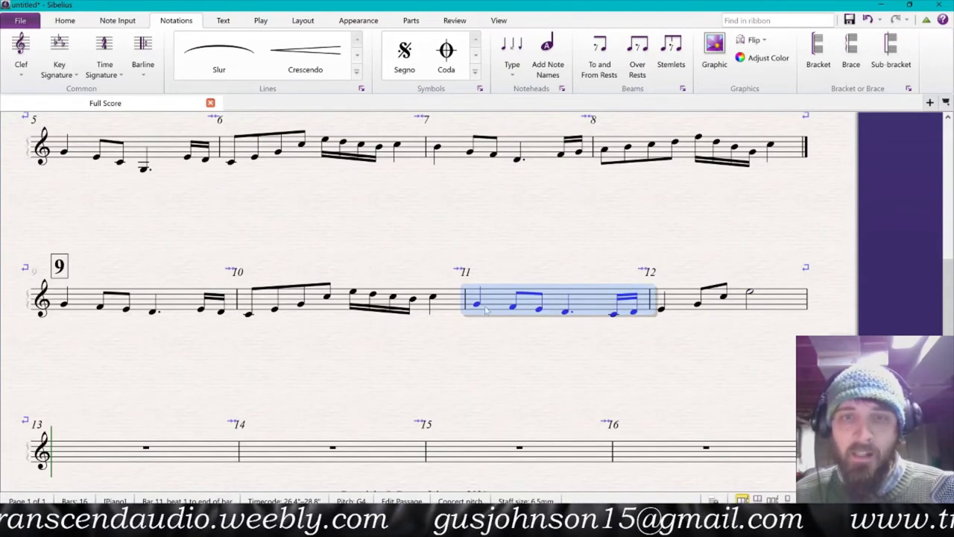
{"action": "left_click", "coordinate": [485, 307]}
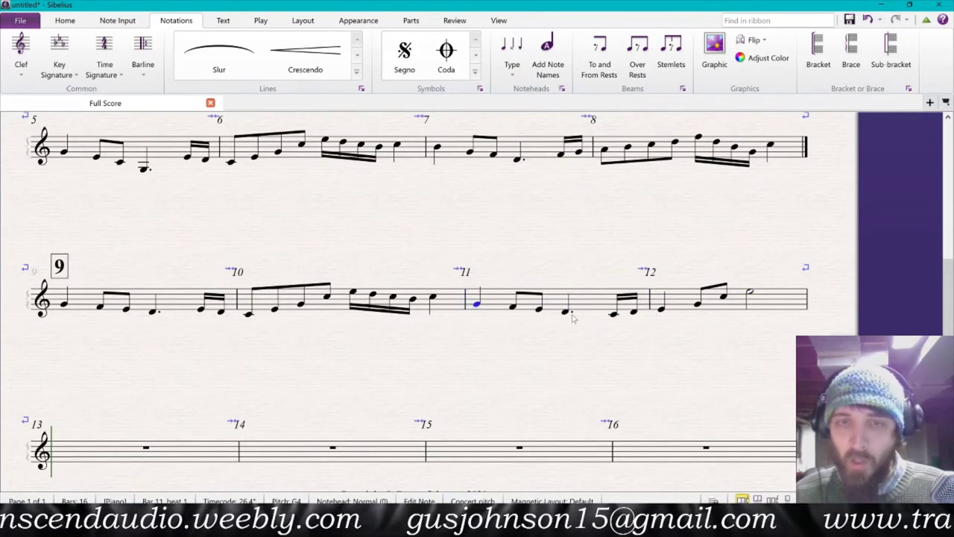
{"action": "left_click", "coordinate": [662, 308]}
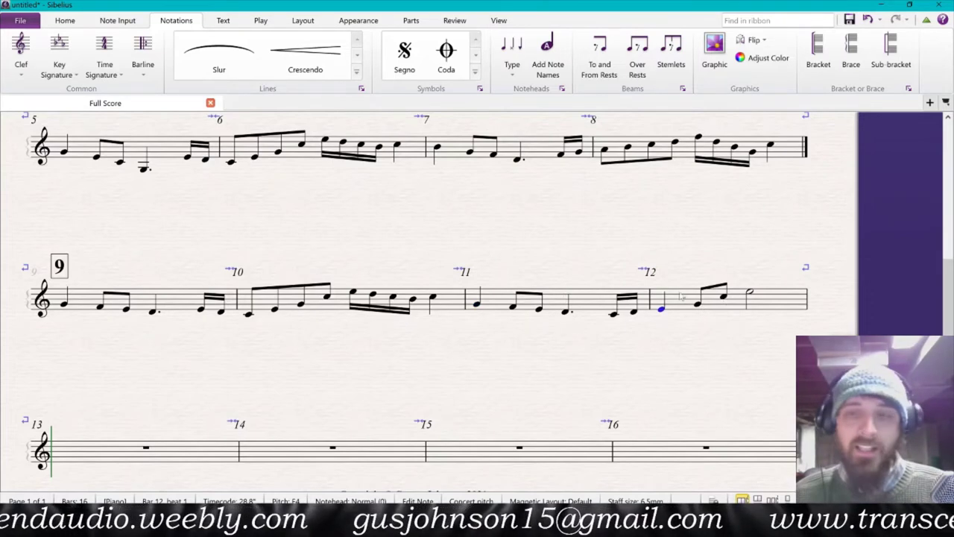
- Copy bar 10's phrase over bars 11 and 12, replacing their existing notes
{"action": "left_click", "coordinate": [339, 311]}
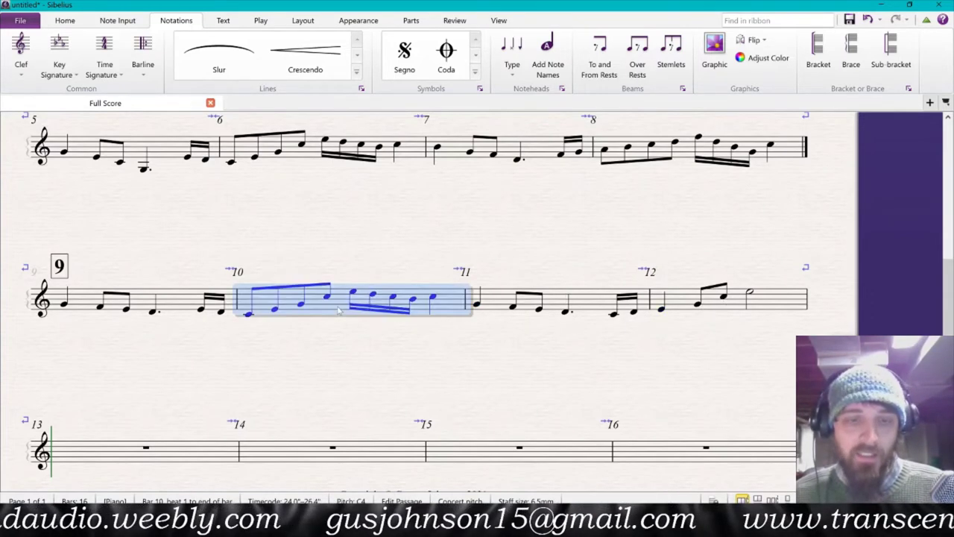
{"action": "left_click", "coordinate": [498, 319]}
{"action": "key", "text": "r"}
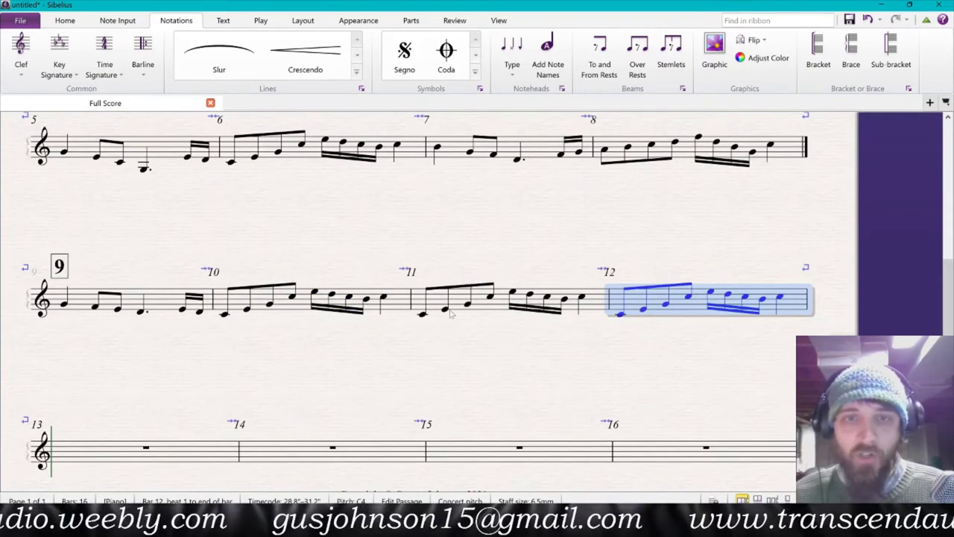
- Re-pitch bar 11 as a descending line: C, B, A, G eighth notes, F, E, D, C sixteenths and a closing D
{"action": "left_click", "coordinate": [422, 313]}
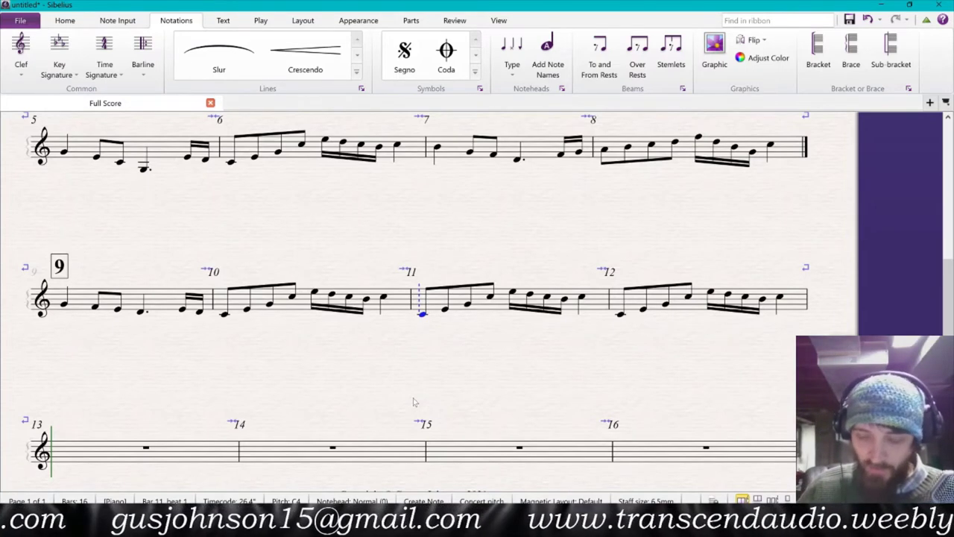
{"action": "type", "text": "cbag"}
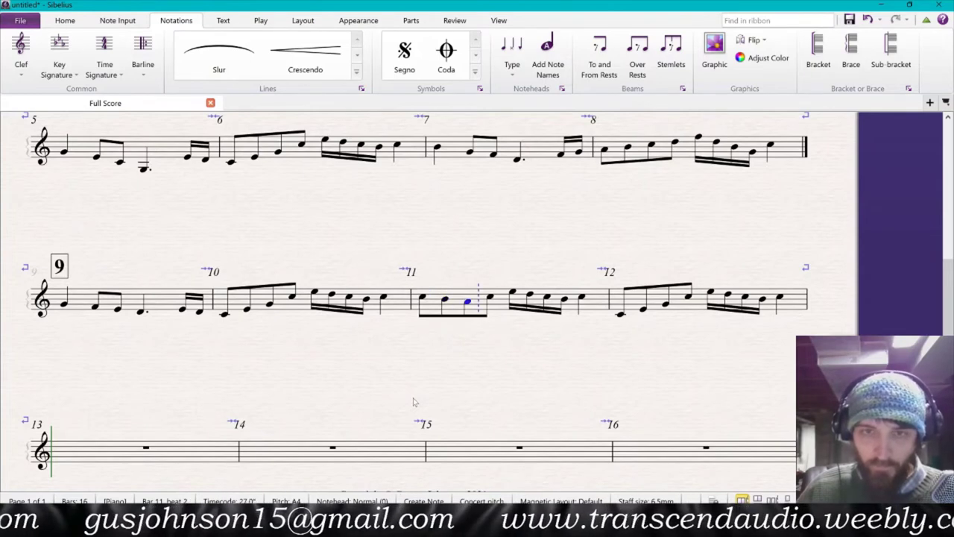
{"action": "type", "text": "fedcd"}
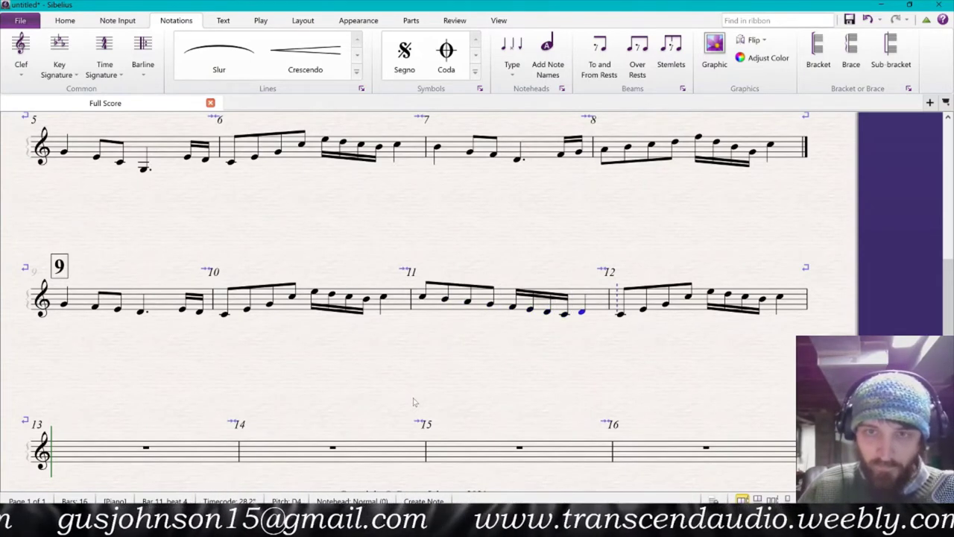
{"action": "key", "text": "Escape"}
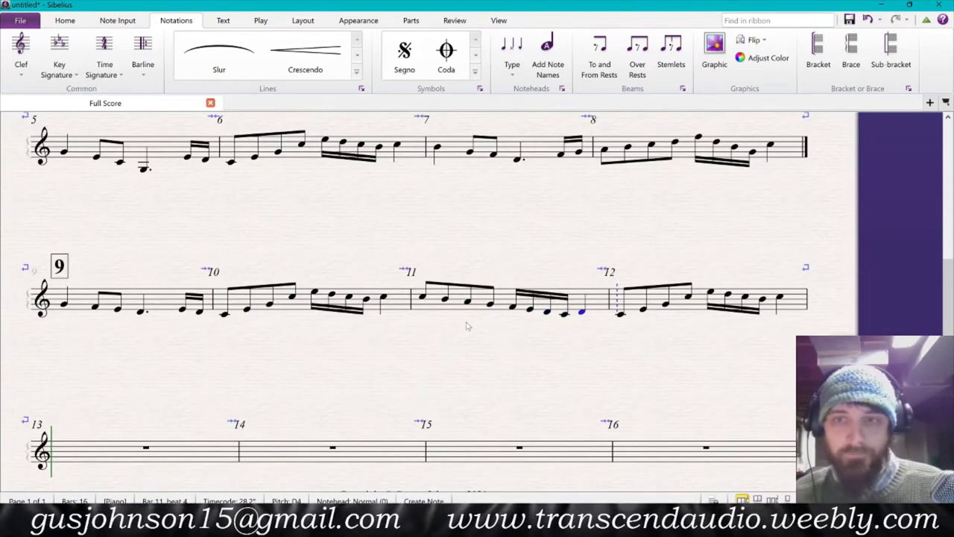
- Play back bars 11 and 12 from the first note of bar 11
{"action": "left_click", "coordinate": [422, 298]}
{"action": "key", "text": "space"}
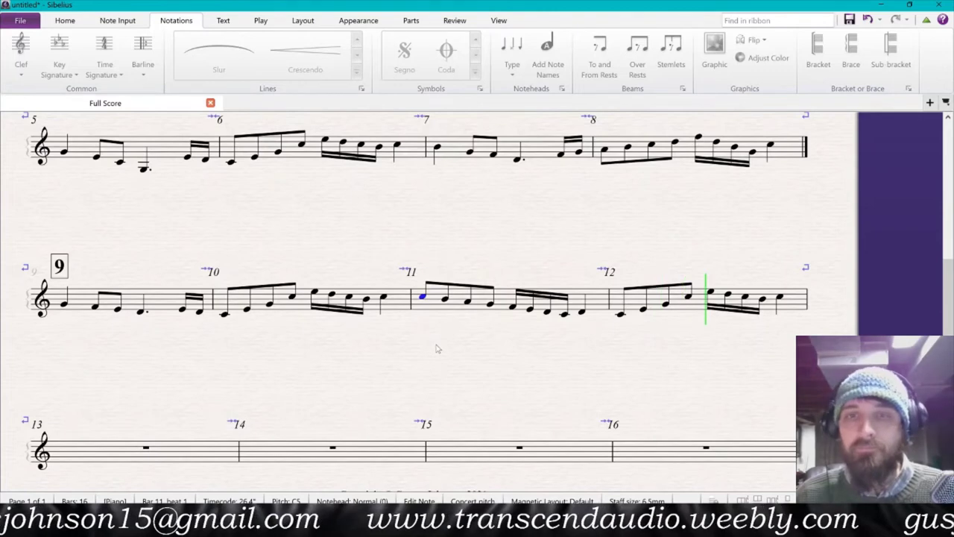
{"action": "key", "text": "space"}
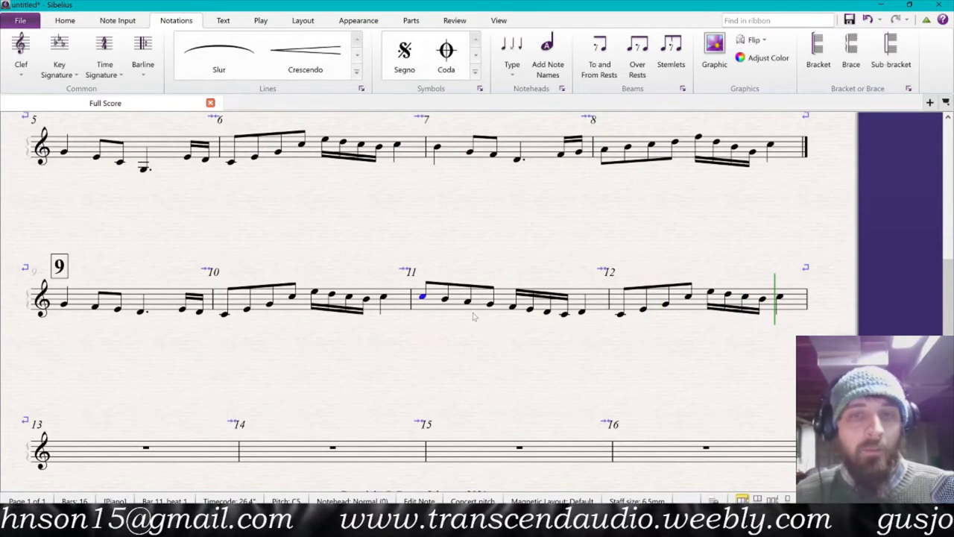
- Copy the first half of bar 9 (G, F, E) repeatedly across bars 11 and 12
{"action": "left_click", "coordinate": [234, 309]}
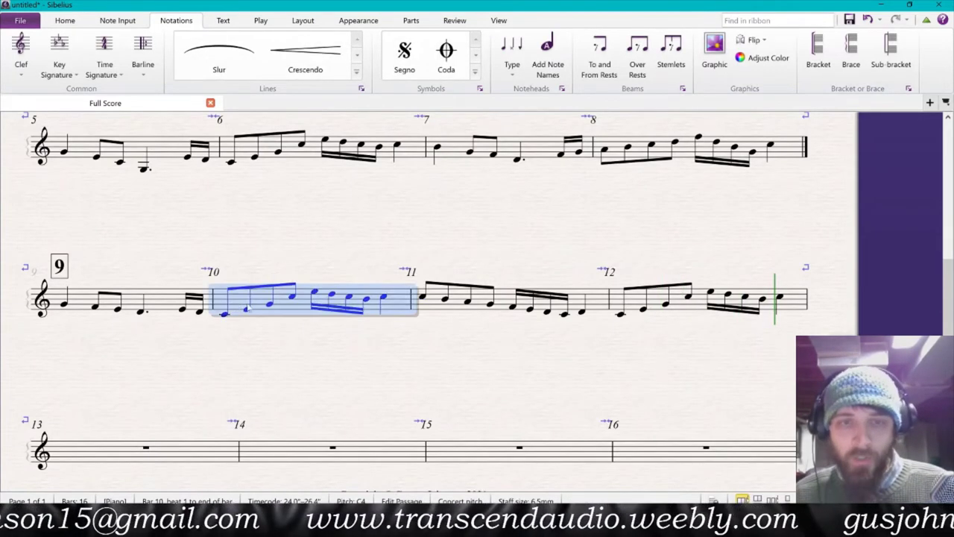
{"action": "left_click", "coordinate": [315, 293]}
{"action": "left_click", "coordinate": [64, 303]}
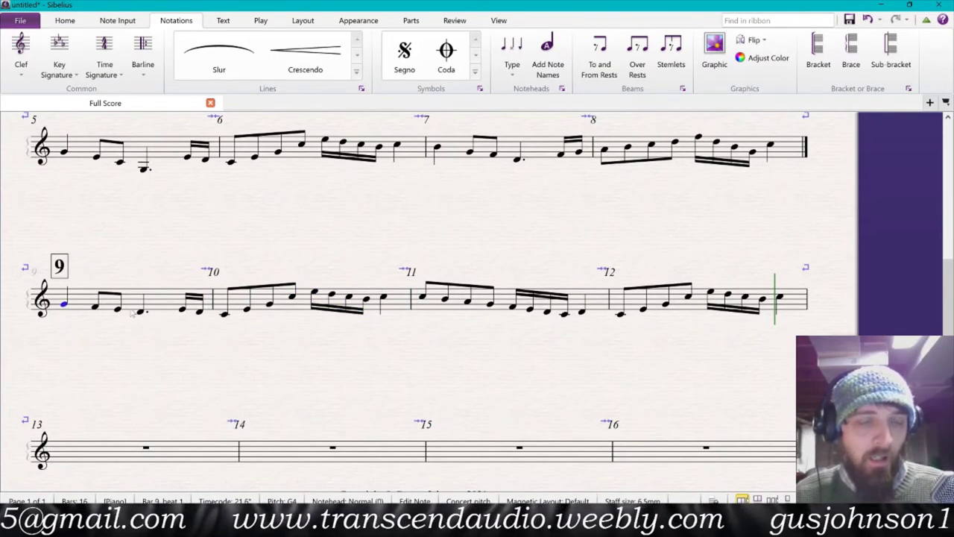
{"action": "left_click", "coordinate": [121, 311], "text": "shift"}
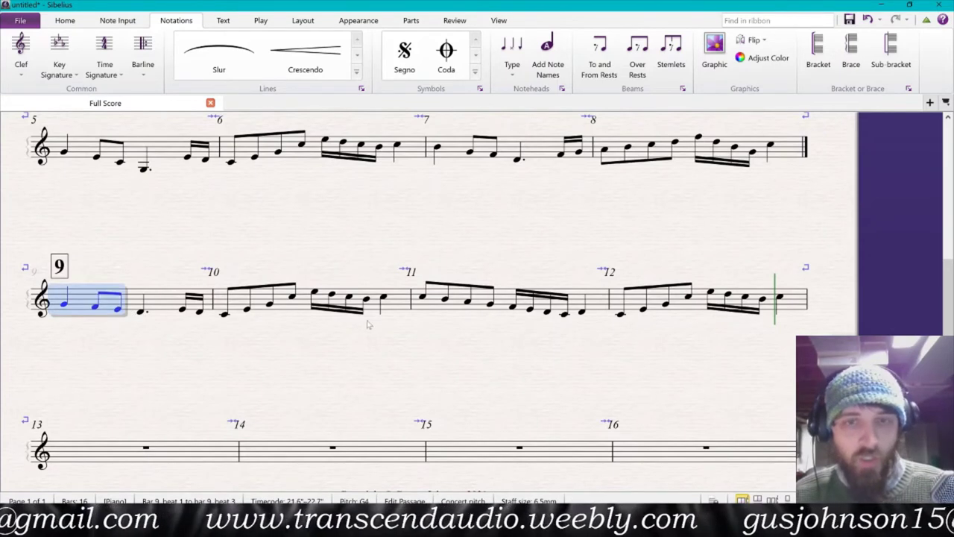
{"action": "left_click", "coordinate": [428, 308]}
{"action": "left_click", "coordinate": [705, 308], "text": "shift"}
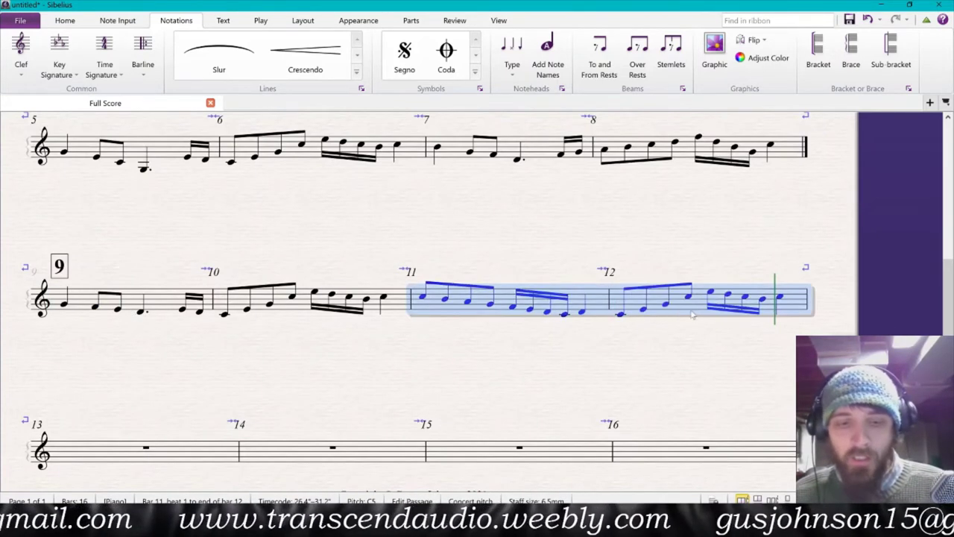
{"action": "key", "text": "3"}
- Re-pitch the second half of bar 11 down one step to F, E, D
{"action": "left_click", "coordinate": [462, 305]}
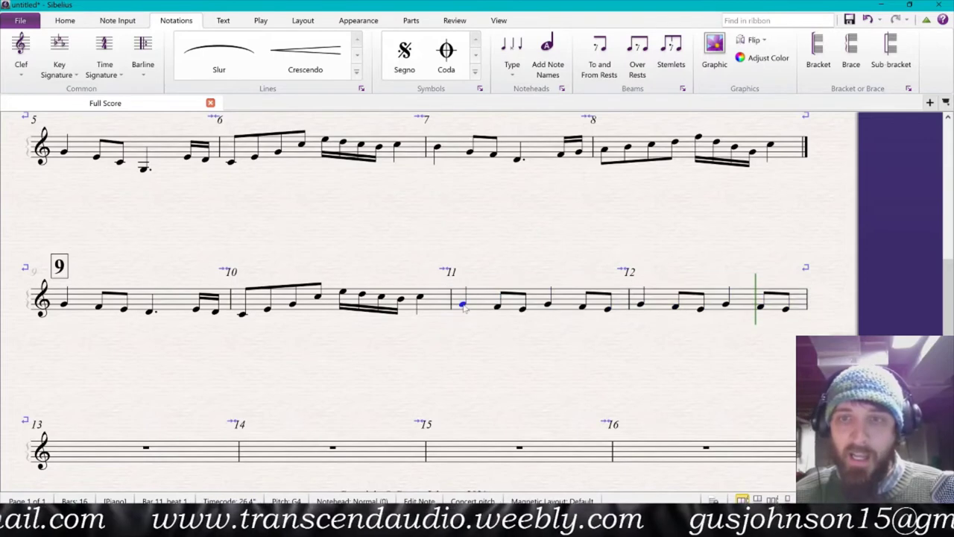
{"action": "key", "text": "Right"}
{"action": "key", "text": "Right"}
{"action": "key", "text": "Right"}
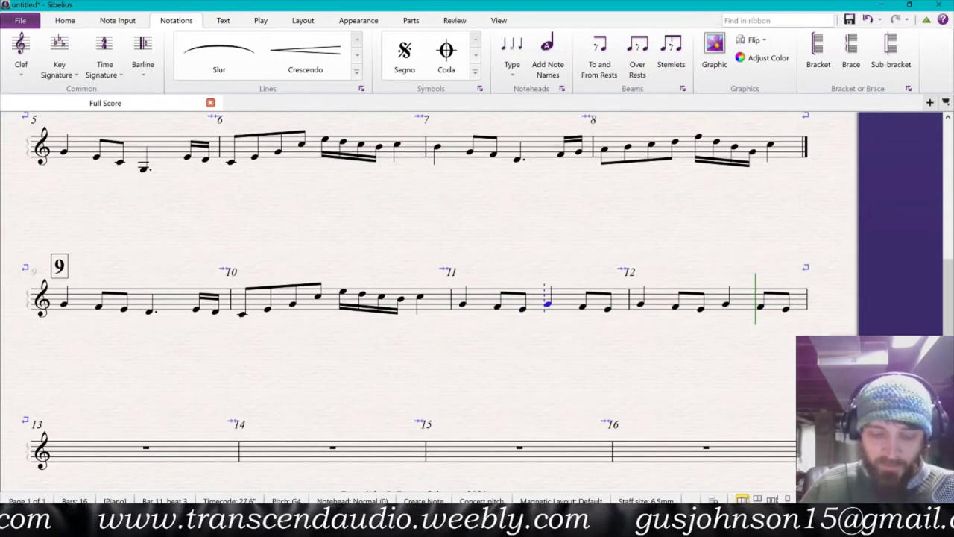
{"action": "key", "text": "g"}
{"action": "key", "text": "f"}
{"action": "key", "text": "e"}
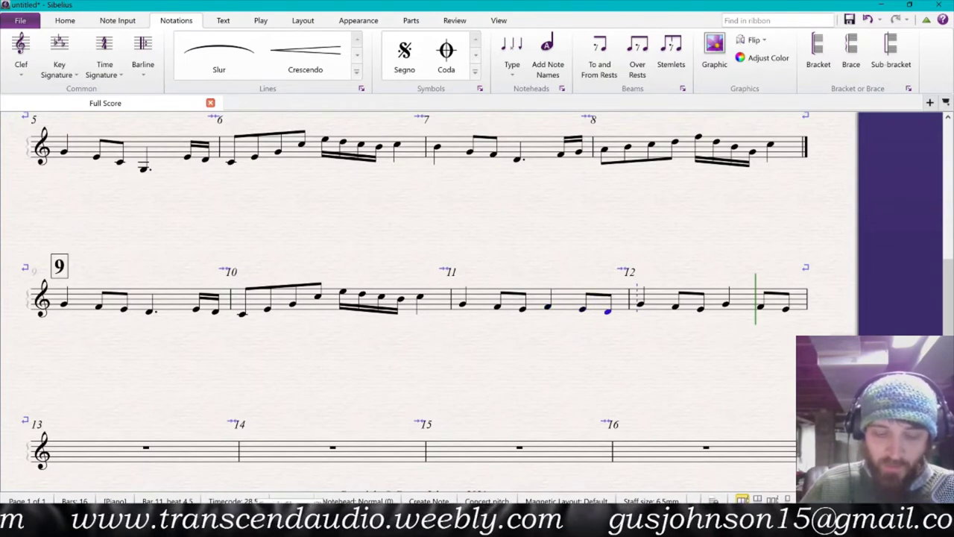
- Re-pitch bar 12 to E, G, C, E, D, B, keeping its quarter and eighth note rhythm
{"action": "key", "text": "e"}
{"action": "key", "text": "g"}
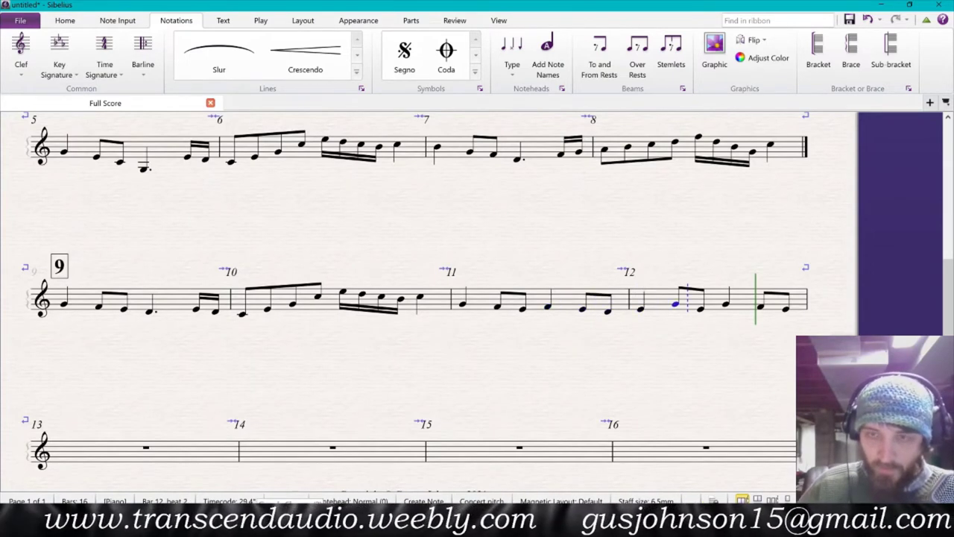
{"action": "key", "text": "c"}
{"action": "key", "text": "e"}
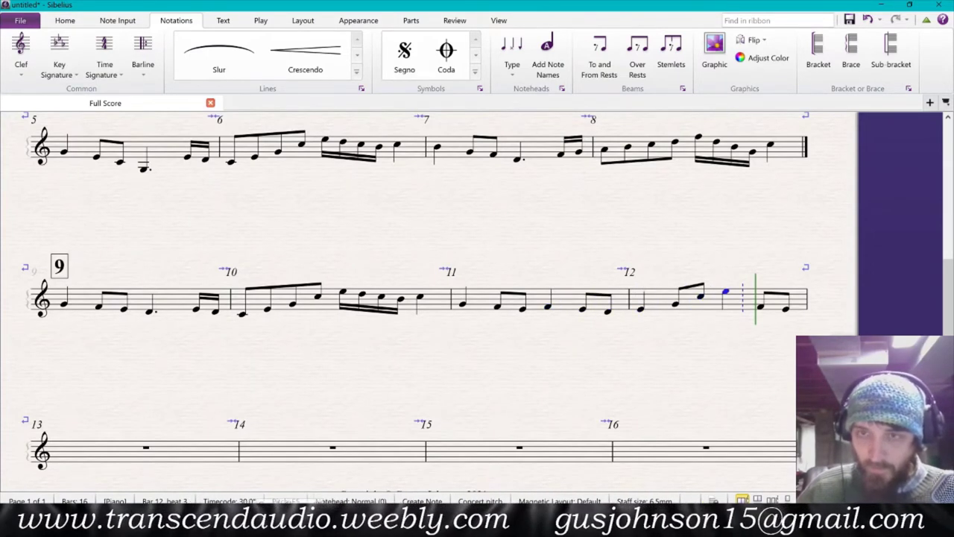
{"action": "key", "text": "d"}
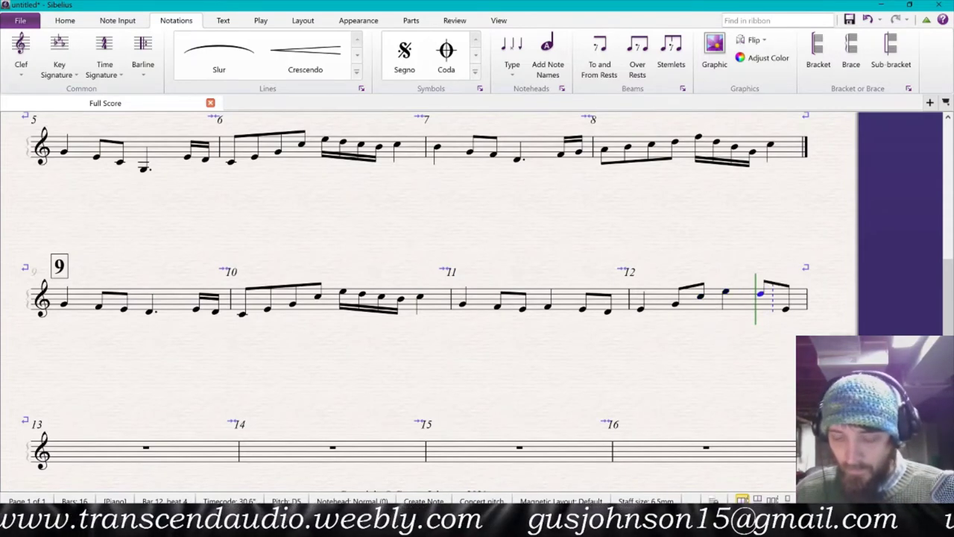
{"action": "key", "text": "b"}
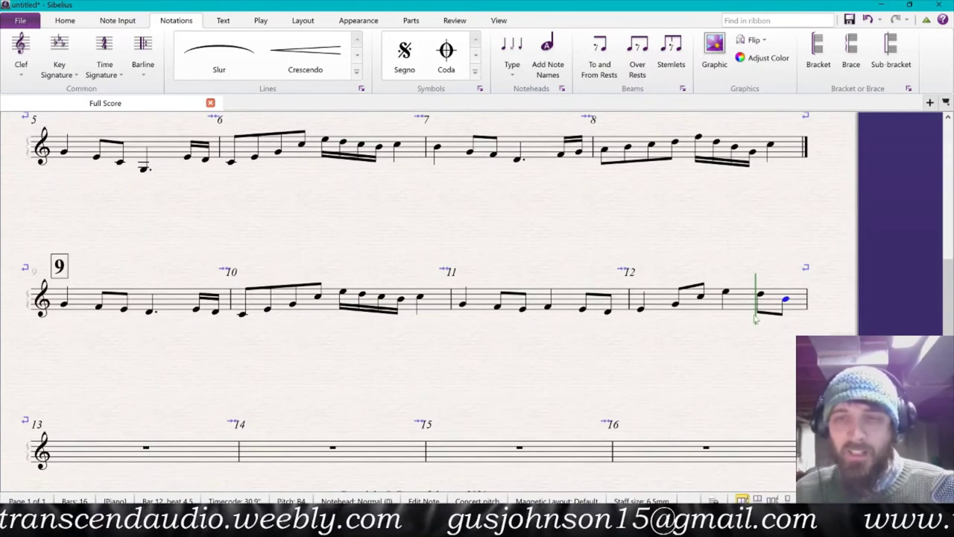
- Play back the varied phrase from the first note of bar 11, and clear the selection
{"action": "left_click", "coordinate": [463, 304]}
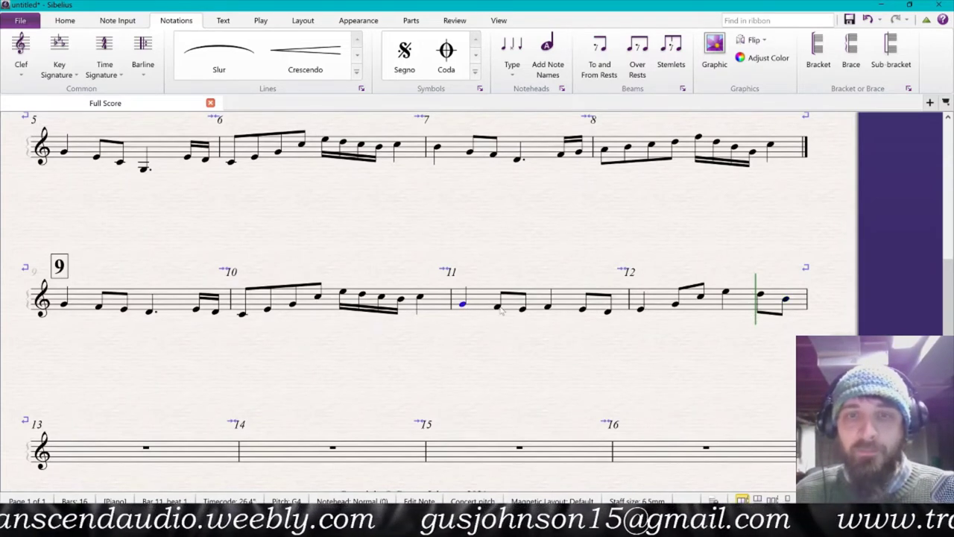
{"action": "key", "text": "p"}
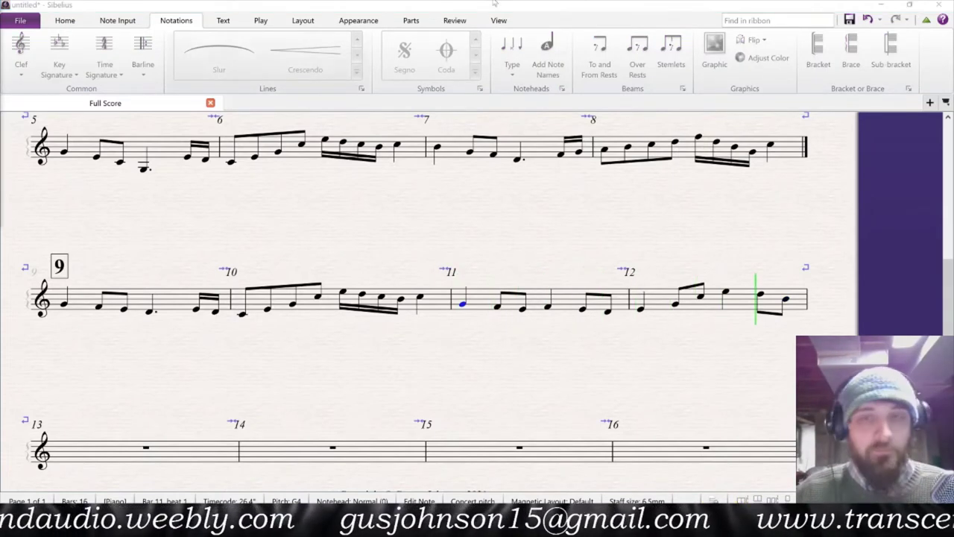
{"action": "left_click", "coordinate": [512, 355]}
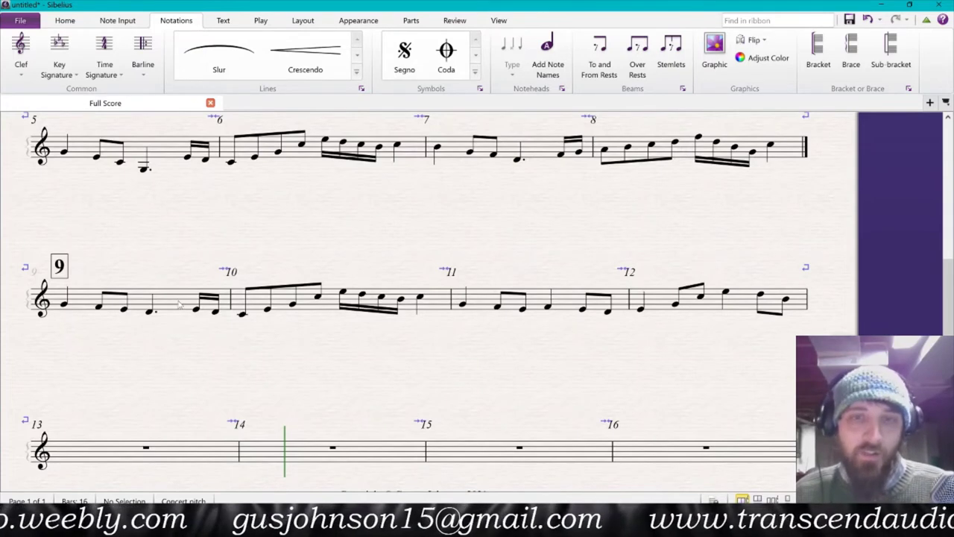
- Copy bars 9 and 10 into the empty bars 13 and 14
{"action": "left_click", "coordinate": [179, 301]}
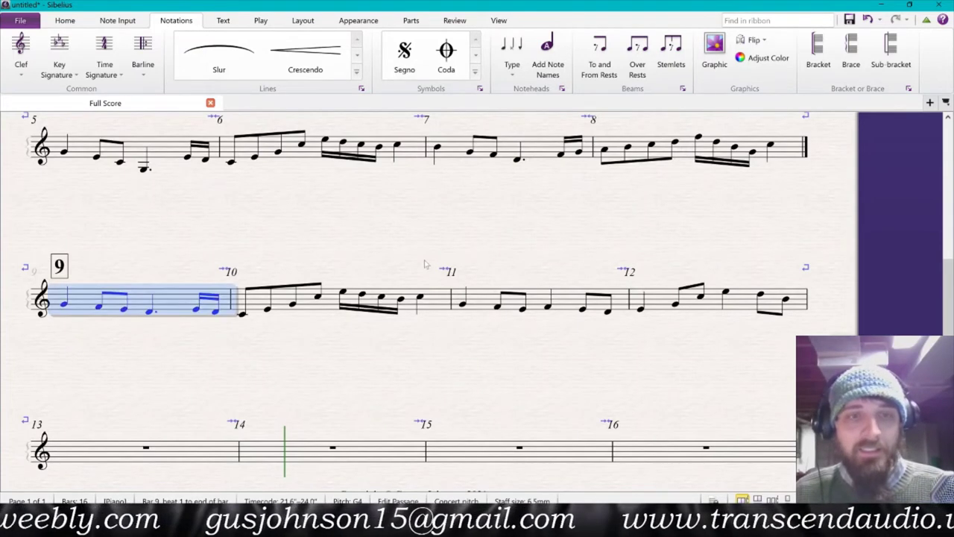
{"action": "left_click", "coordinate": [439, 305], "text": "shift"}
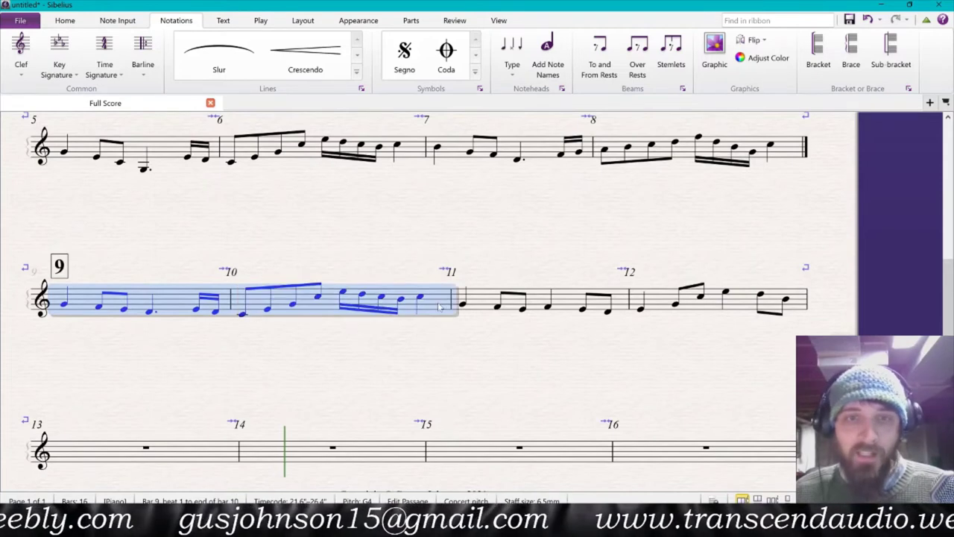
{"action": "left_click", "coordinate": [170, 463], "text": "alt"}
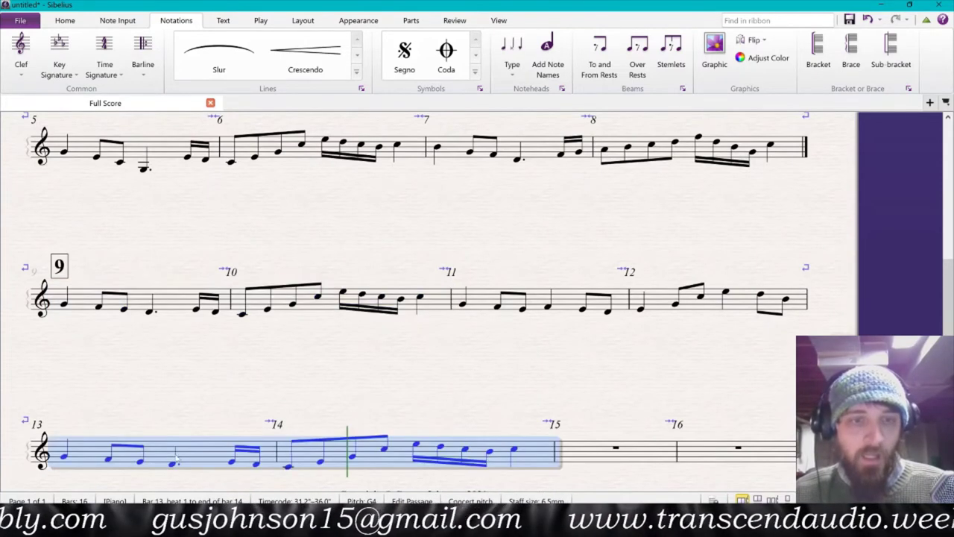
{"action": "scroll", "coordinate": [286, 406], "scroll_direction": "down", "scroll_amount": 2}
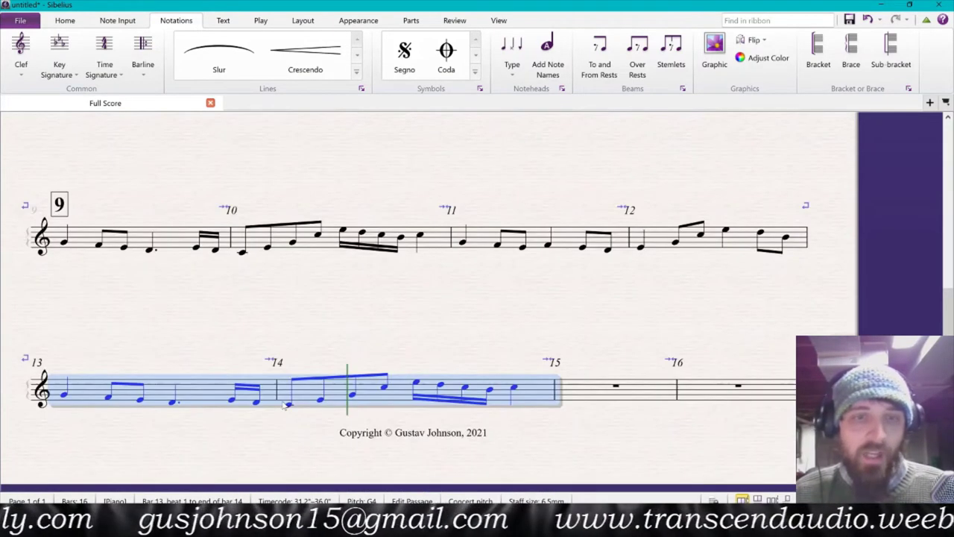
- Fill bars 13 and 14 with the passage from beat 3 of bar 9 through the four opening eighth notes of bar 10
{"action": "left_click", "coordinate": [174, 402]}
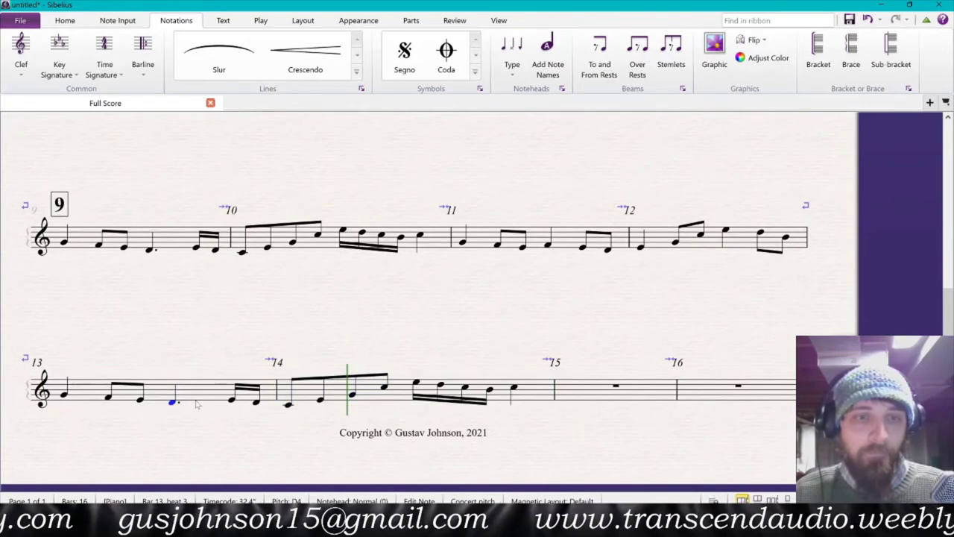
{"action": "left_click", "coordinate": [384, 388], "text": "shift"}
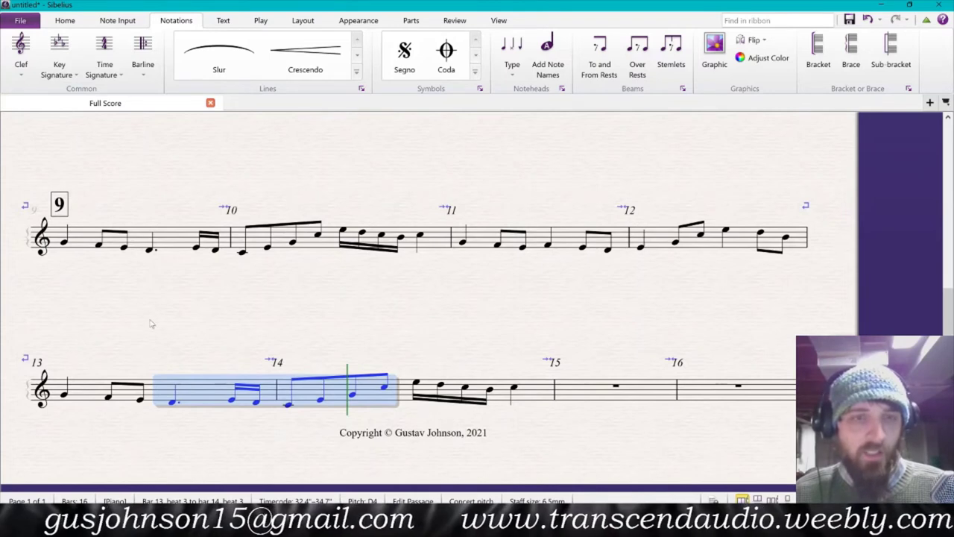
{"action": "left_click", "coordinate": [150, 249]}
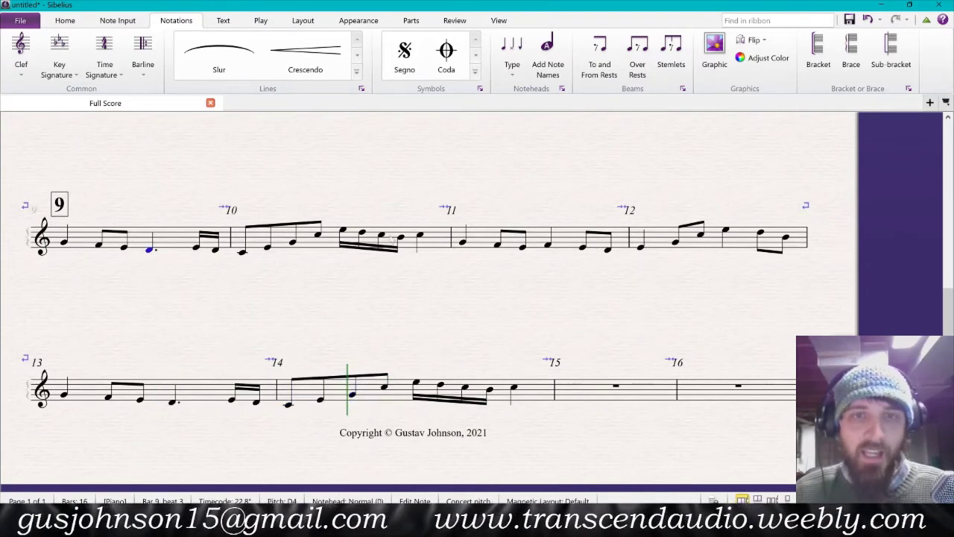
{"action": "left_click", "coordinate": [318, 239], "text": "shift"}
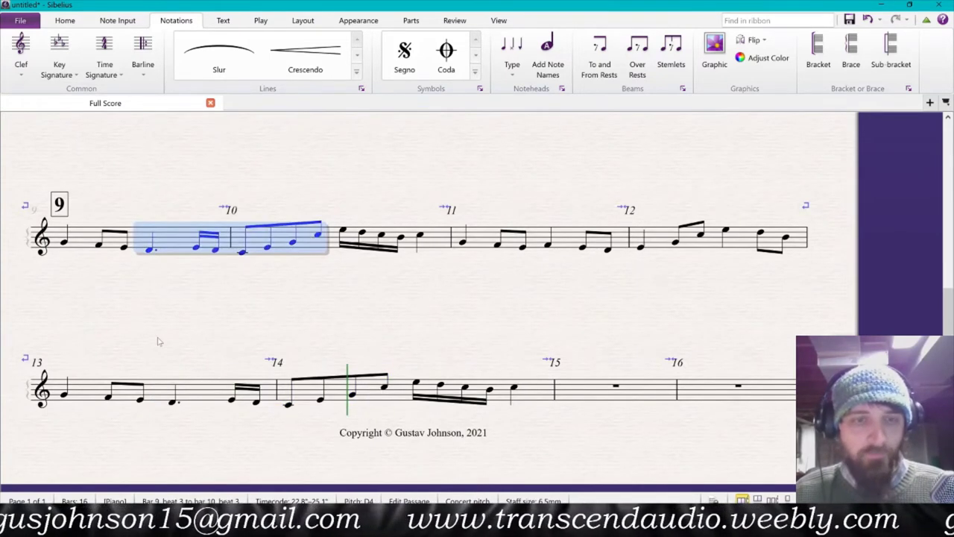
{"action": "left_click", "coordinate": [207, 394]}
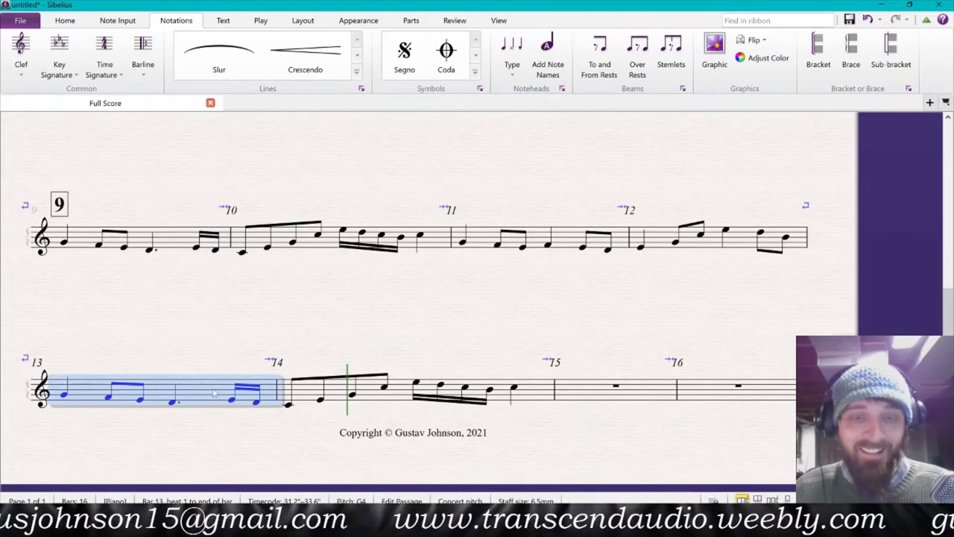
{"action": "left_click", "coordinate": [395, 384], "text": "shift"}
{"action": "key", "text": "ctrl+v"}
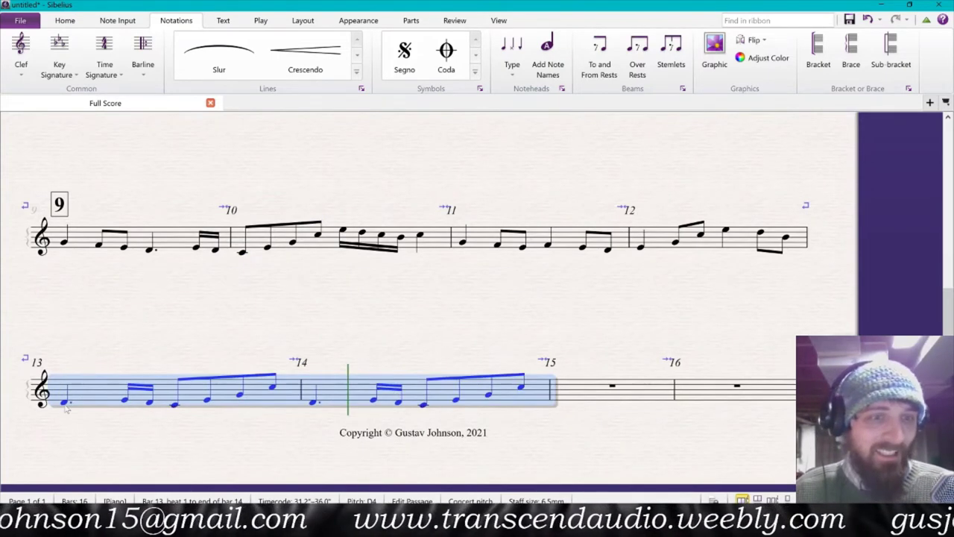
- Repeat bar 14's phrase into bar 15, and select bar 10
{"action": "key", "text": "Escape"}
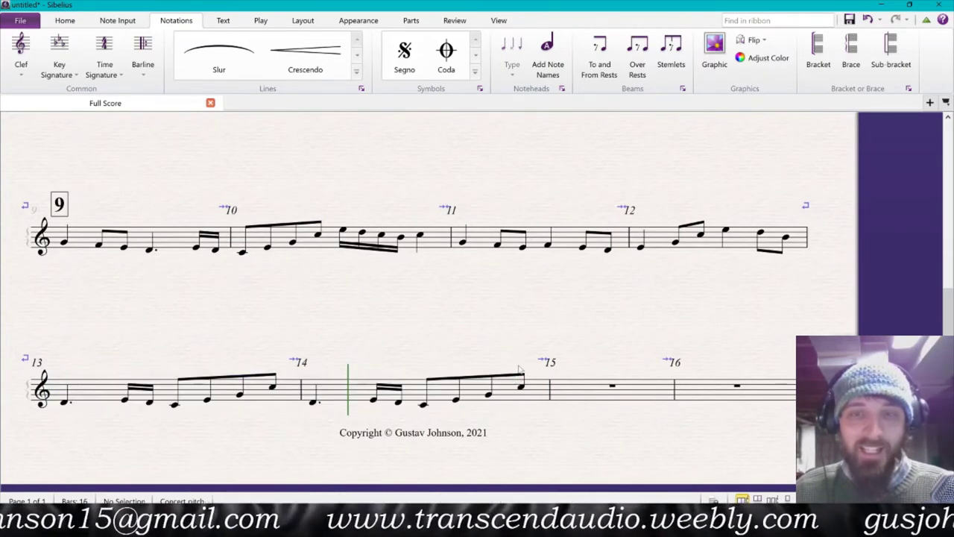
{"action": "left_click", "coordinate": [508, 390]}
{"action": "key", "text": "r"}
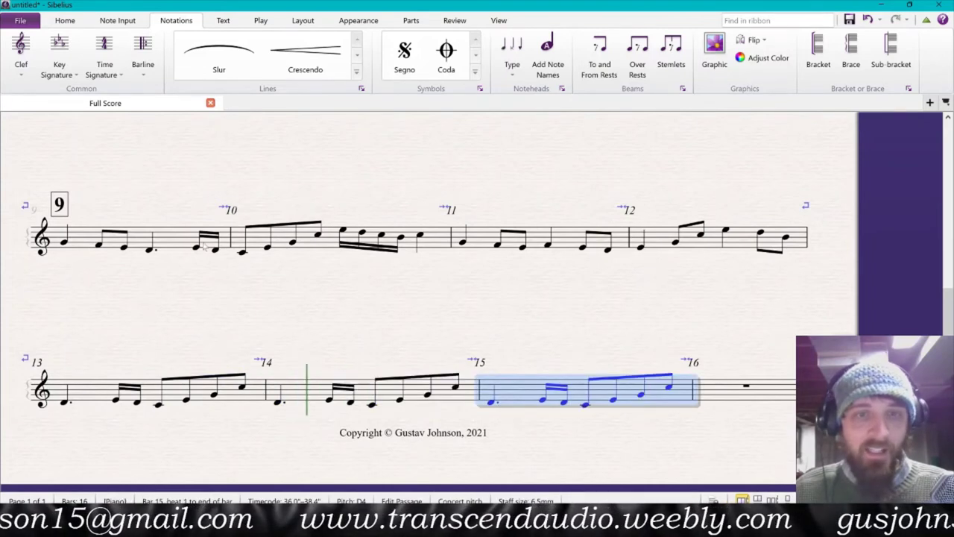
{"action": "left_click", "coordinate": [358, 241]}
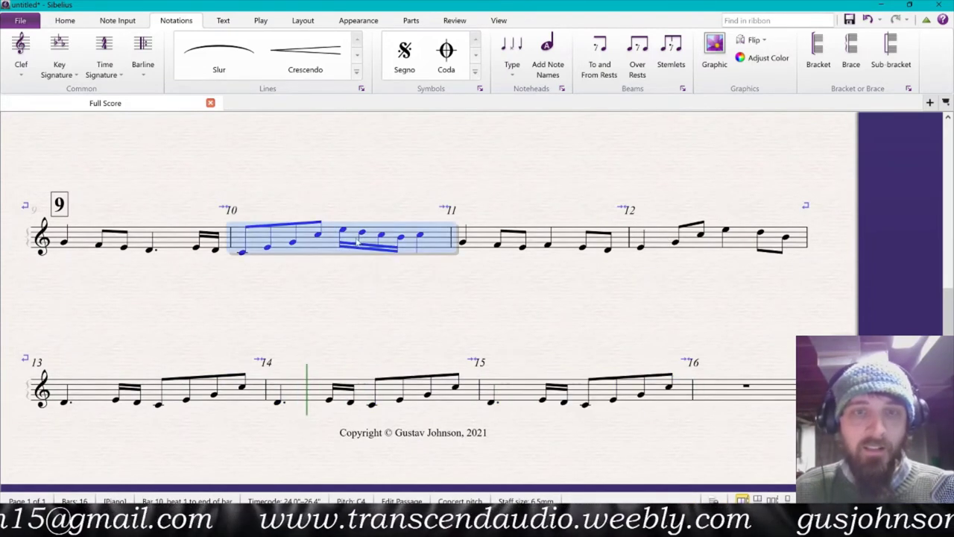
- Copy bar 10's phrase into the empty bar 16
{"action": "left_click", "coordinate": [712, 386]}
{"action": "key", "text": "ctrl+v"}
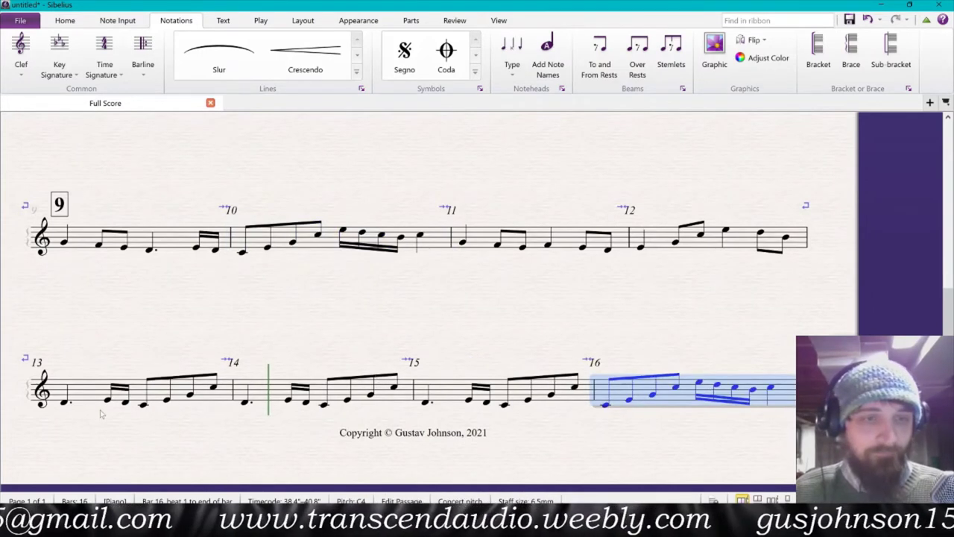
- Re-pitch bar 13 to C, B, A, G, B, G, F, keeping its rhythm and starting on the C above middle C
{"action": "left_click", "coordinate": [64, 402]}
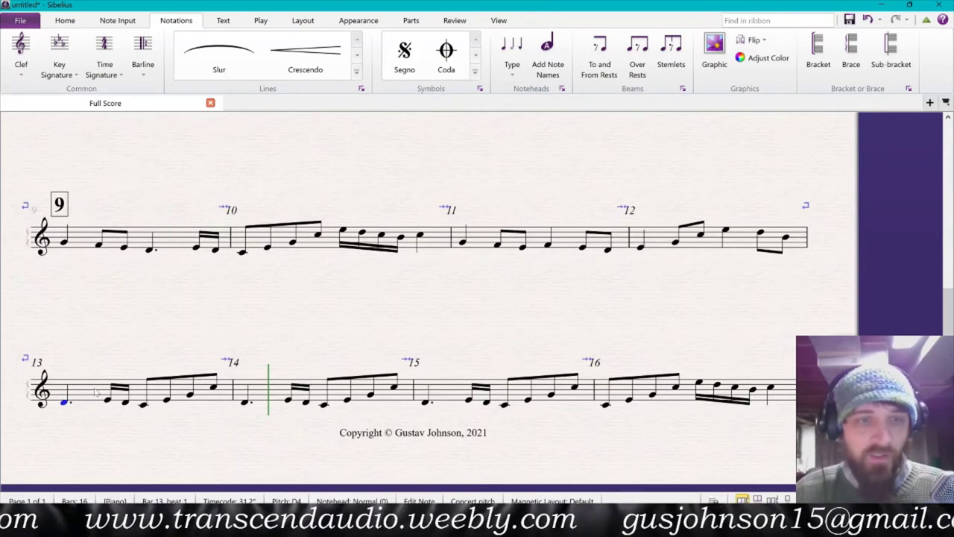
{"action": "key", "text": "n"}
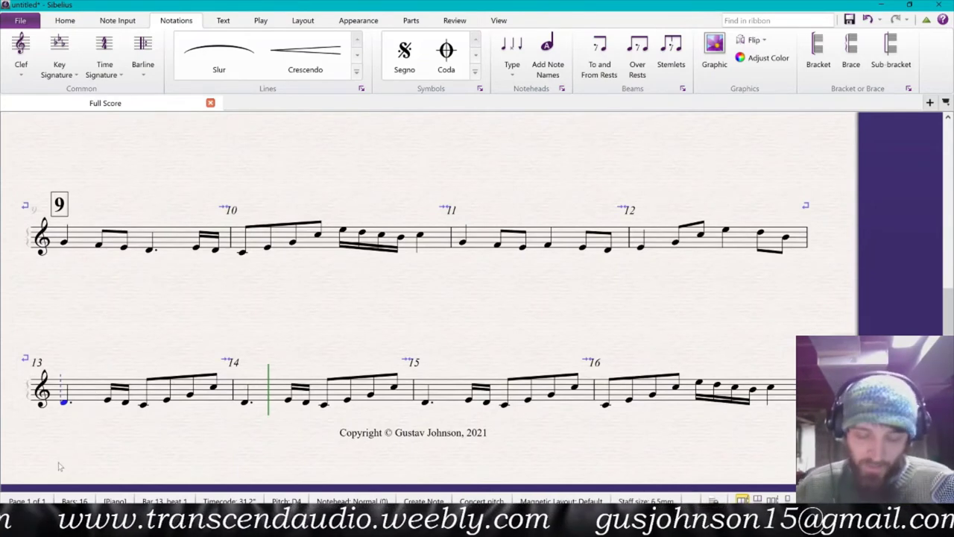
{"action": "key", "text": "c"}
{"action": "key", "text": "c"}
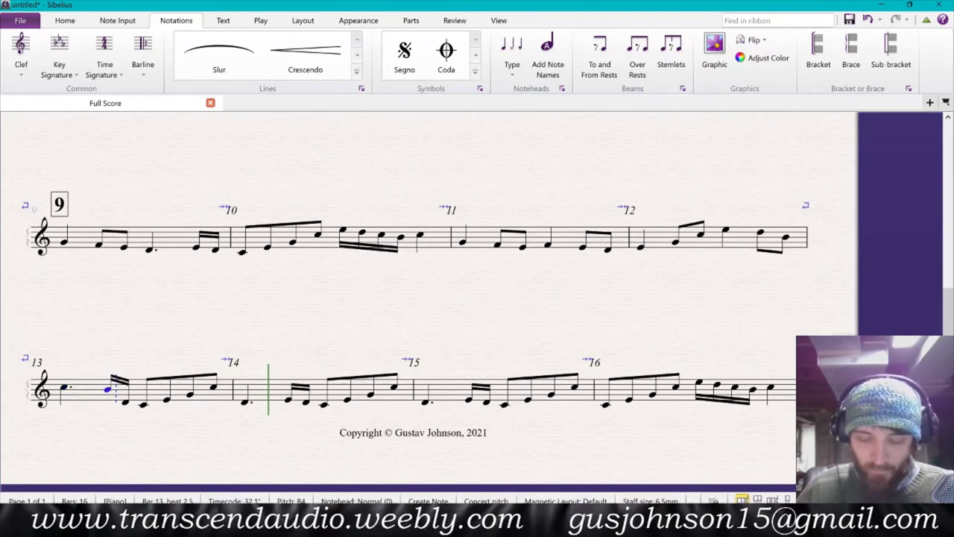
{"action": "key", "text": "b"}
{"action": "key", "text": "a"}
{"action": "key", "text": "b"}
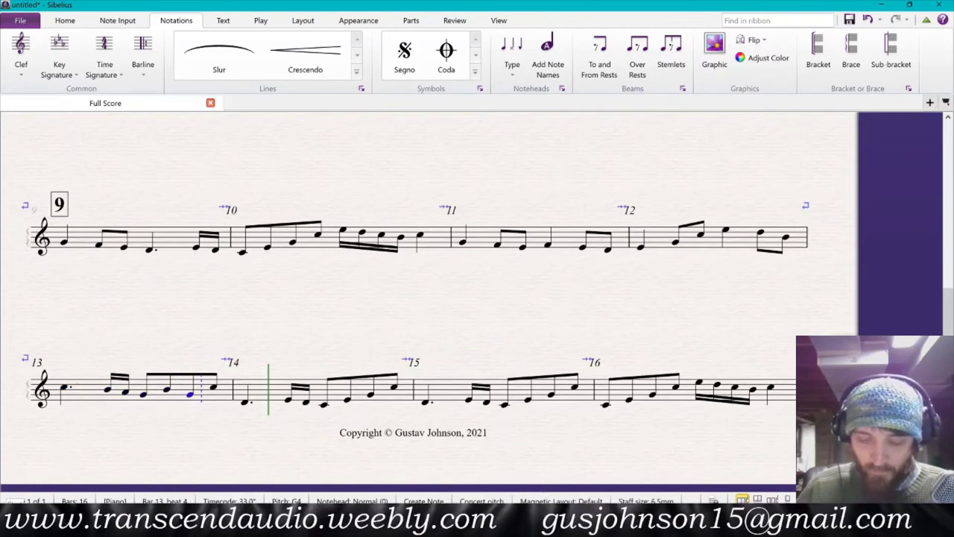
{"action": "key", "text": "f"}
- Re-pitch bar 14 to E, F, E, D, F, A, F while keeping its rhythm
{"action": "key", "text": "f"}
{"action": "key", "text": "g"}
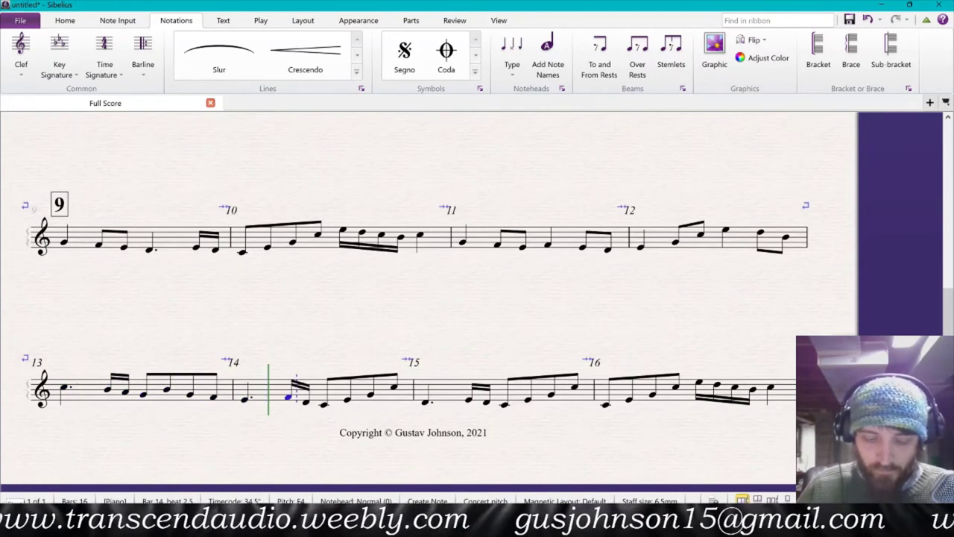
{"action": "key", "text": "f"}
{"action": "key", "text": "e"}
{"action": "key", "text": "d"}
{"action": "key", "text": "g"}
{"action": "key", "text": "a"}
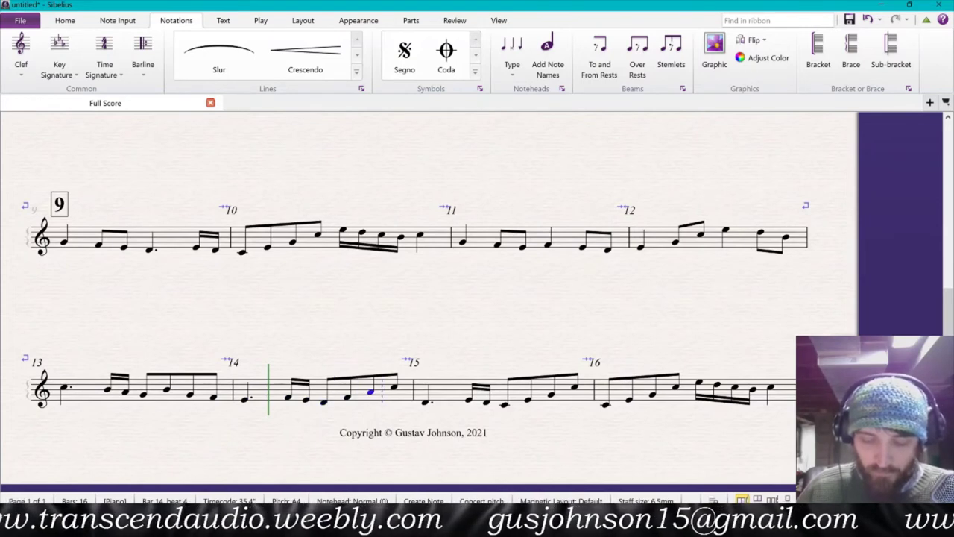
{"action": "key", "text": "f"}
- Re-pitch bar 15 to C, D, C, B, D, F, G, starting on middle C and keeping its rhythm
{"action": "key", "text": "c"}
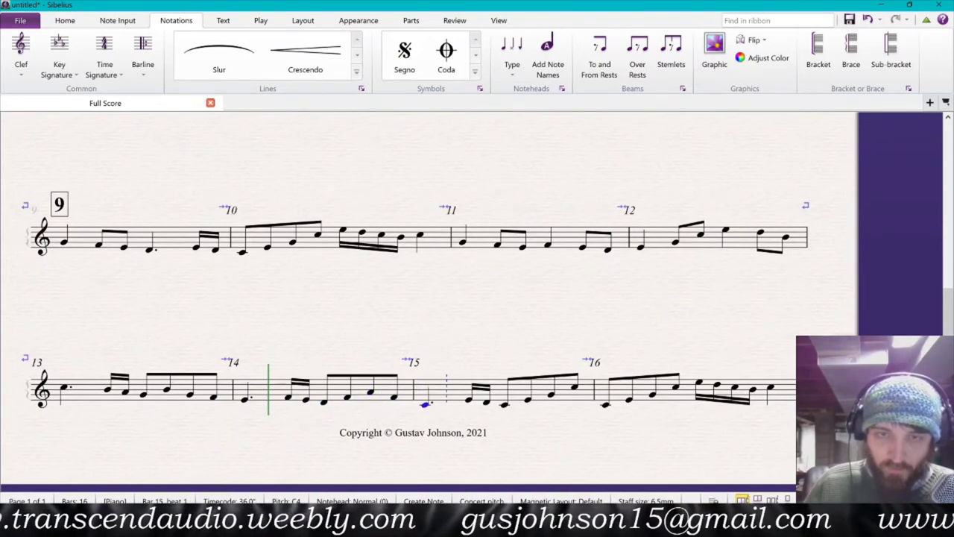
{"action": "key", "text": "d"}
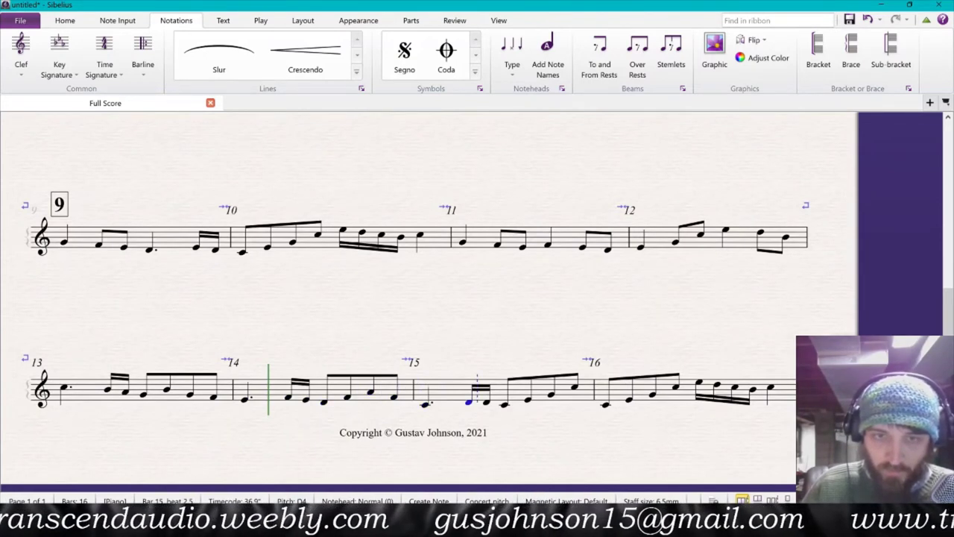
{"action": "key", "text": "c"}
{"action": "key", "text": "b"}
{"action": "key", "text": "d"}
{"action": "key", "text": "f"}
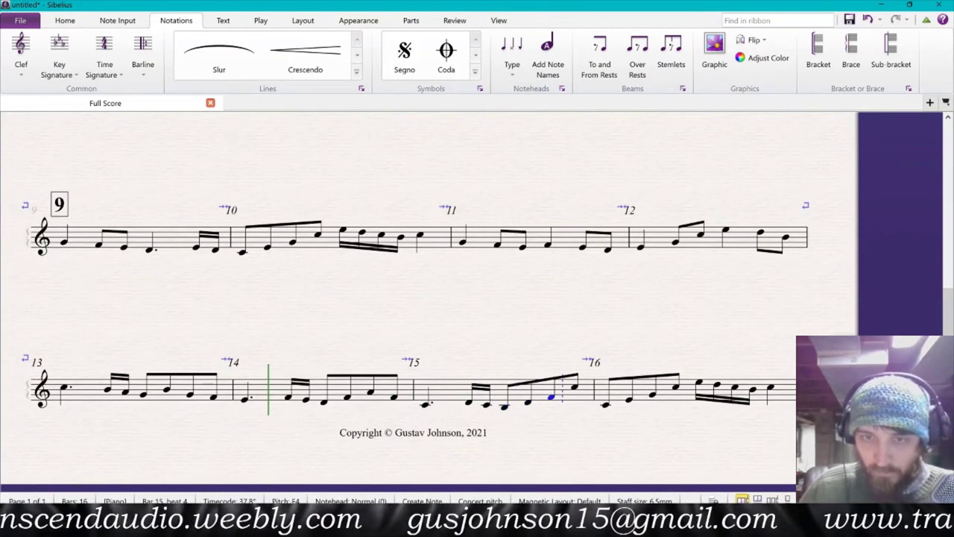
{"action": "key", "text": "g"}
- Re-pitch bar 16's opening eighth notes to B, G, B, D, and keep the sixteenth-note run E, D, C, B ending on C
{"action": "key", "text": "b"}
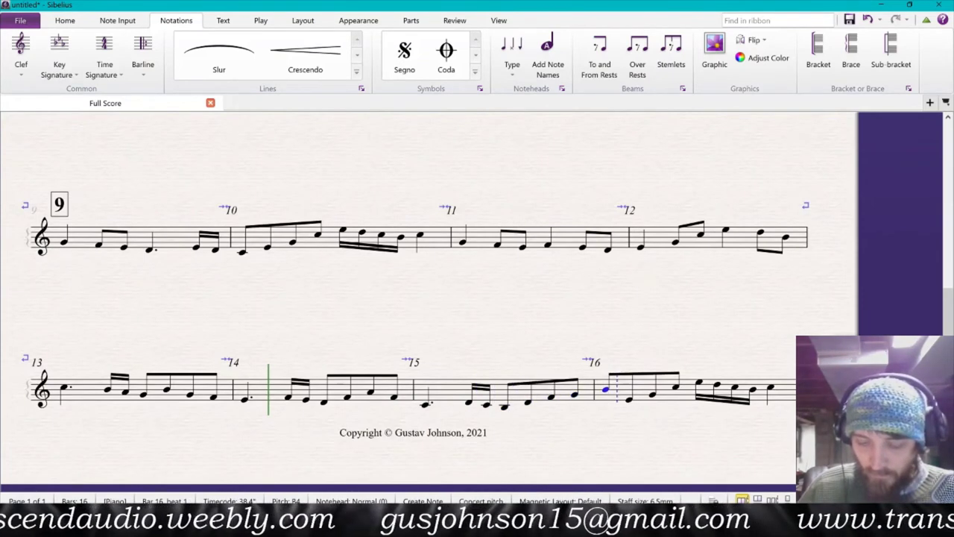
{"action": "key", "text": "g"}
{"action": "key", "text": "b"}
{"action": "key", "text": "d"}
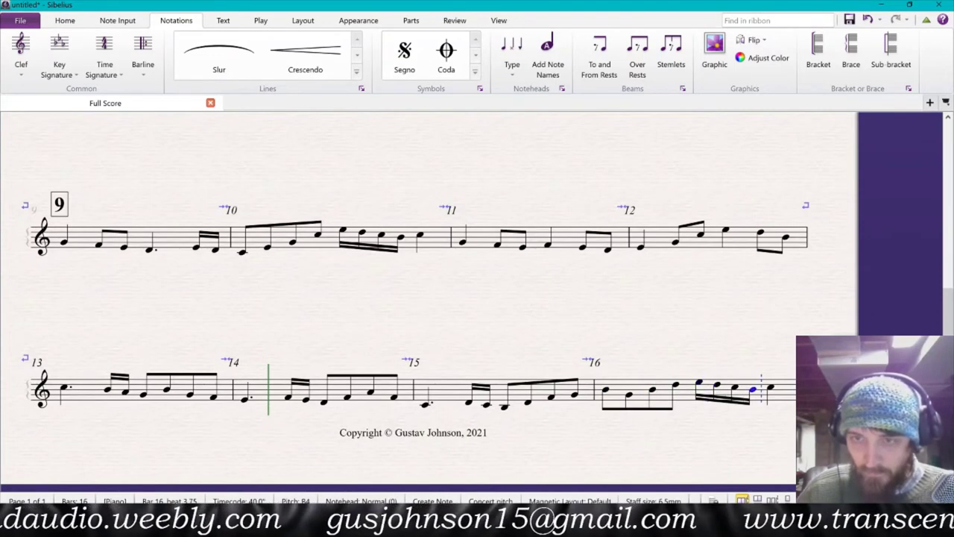
{"action": "key", "text": "c"}
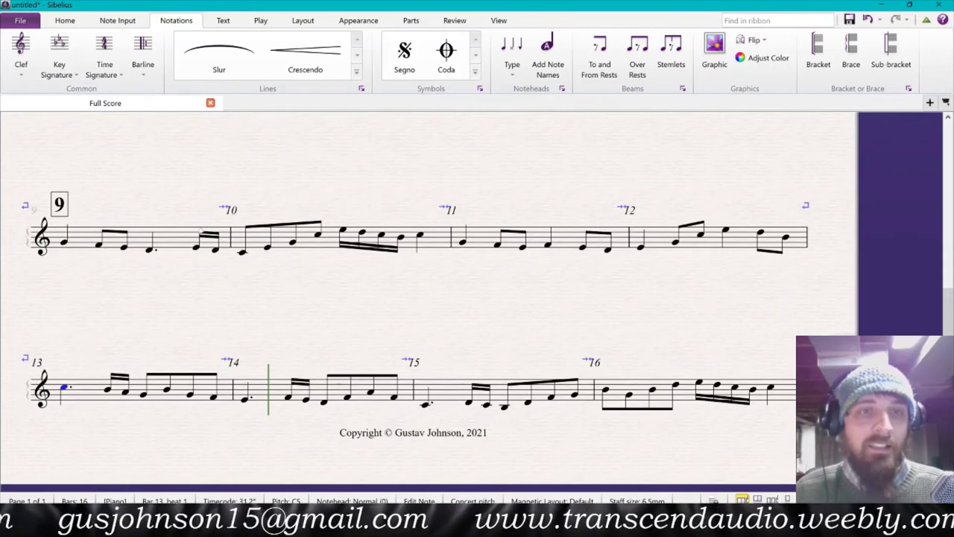
- Highlight the source fragment from beat 3 of bar 9 through the first four eighth notes of bar 10
{"action": "left_click", "coordinate": [258, 247]}
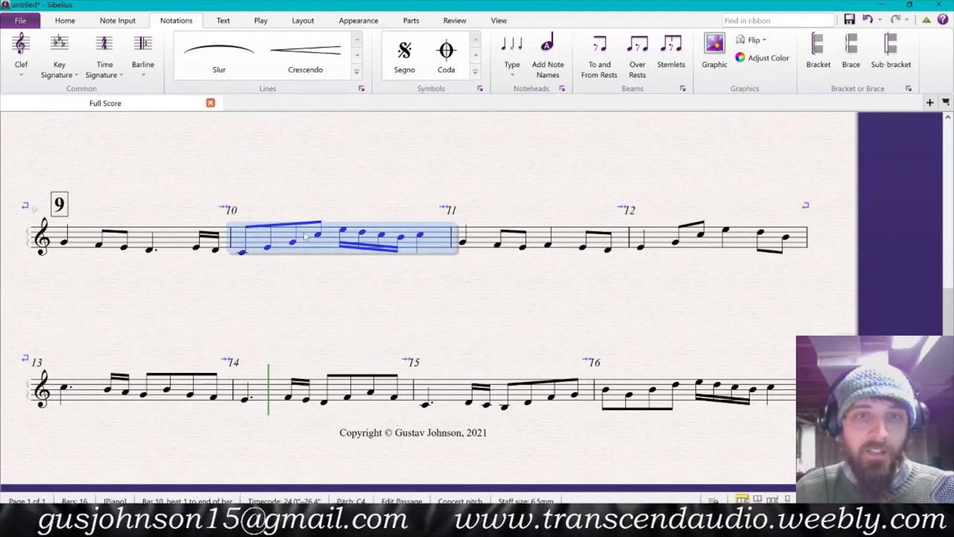
{"action": "left_click", "coordinate": [242, 253]}
{"action": "left_click", "coordinate": [151, 249]}
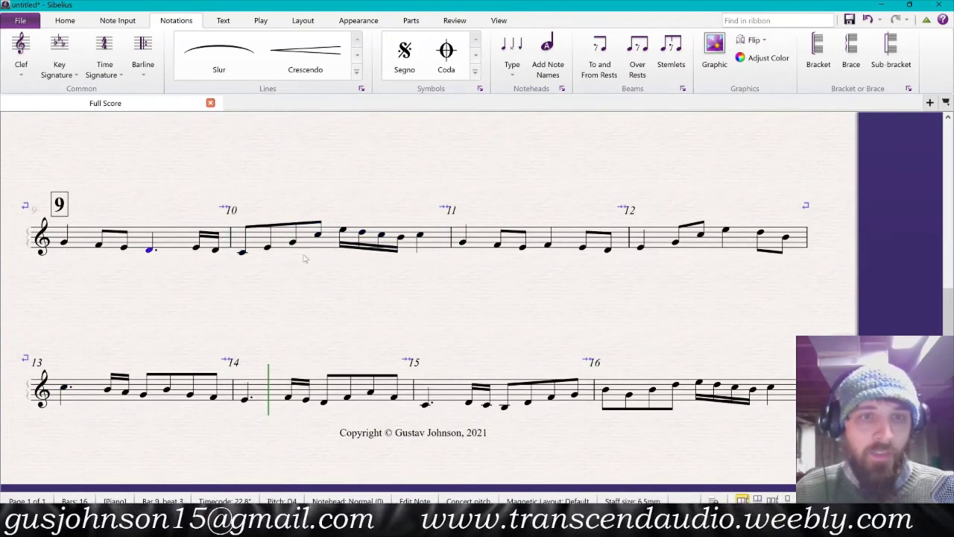
{"action": "left_click", "coordinate": [318, 236], "text": "shift"}
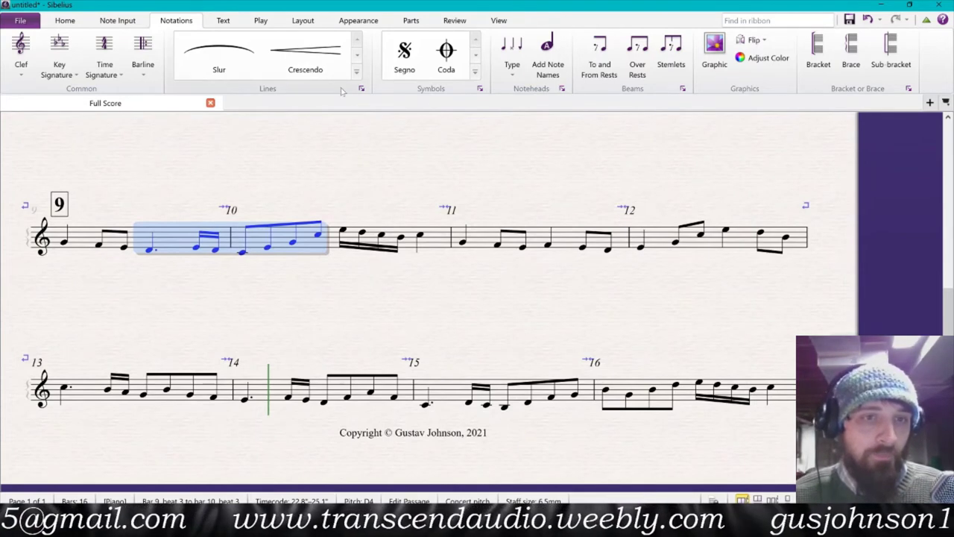
{"action": "left_click", "coordinate": [151, 255]}
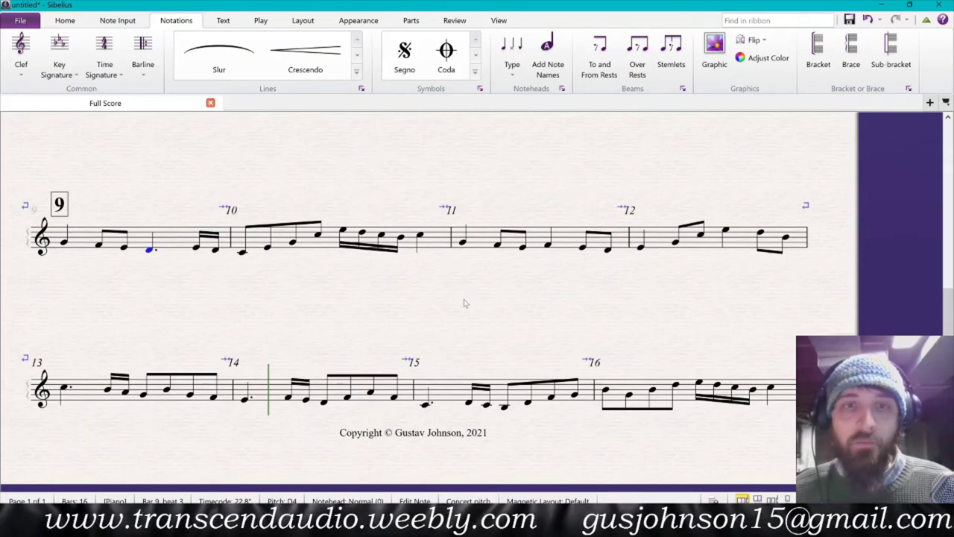
- Play back the whole score from the first note of bar 1, following it into bars 9 to 16
{"action": "left_click_drag", "start_coordinate": [464, 302], "coordinate": [450, 246]}
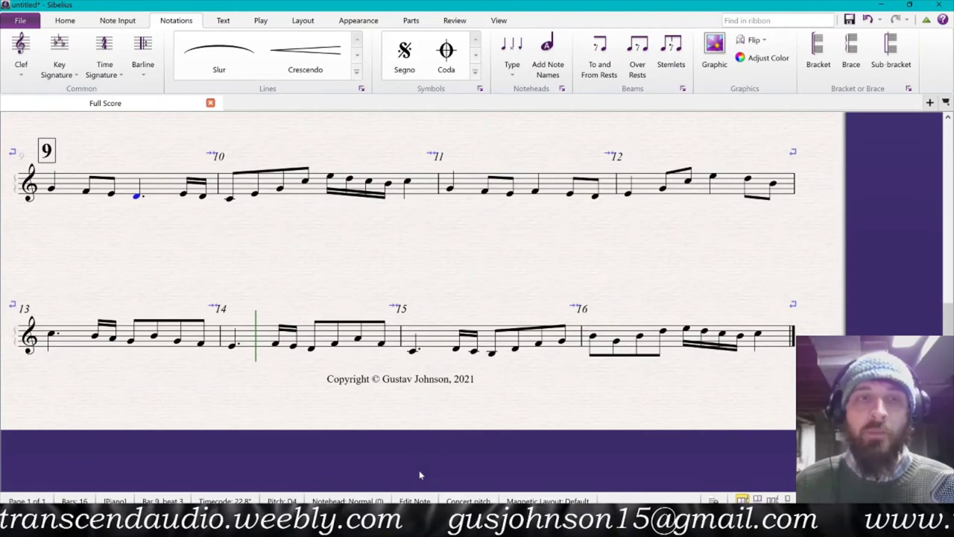
{"action": "left_click", "coordinate": [51, 189]}
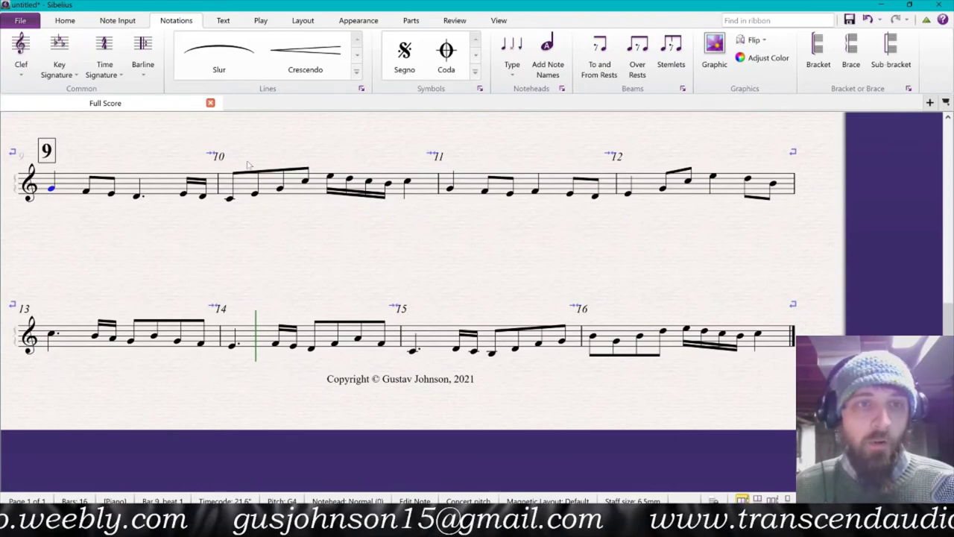
{"action": "scroll", "coordinate": [248, 164], "scroll_direction": "up", "scroll_amount": 5}
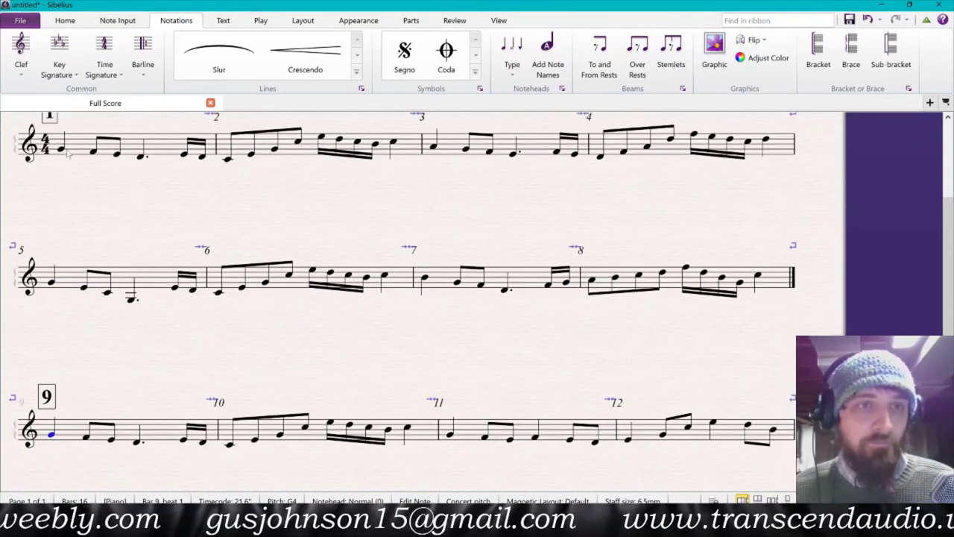
{"action": "key", "text": "Escape"}
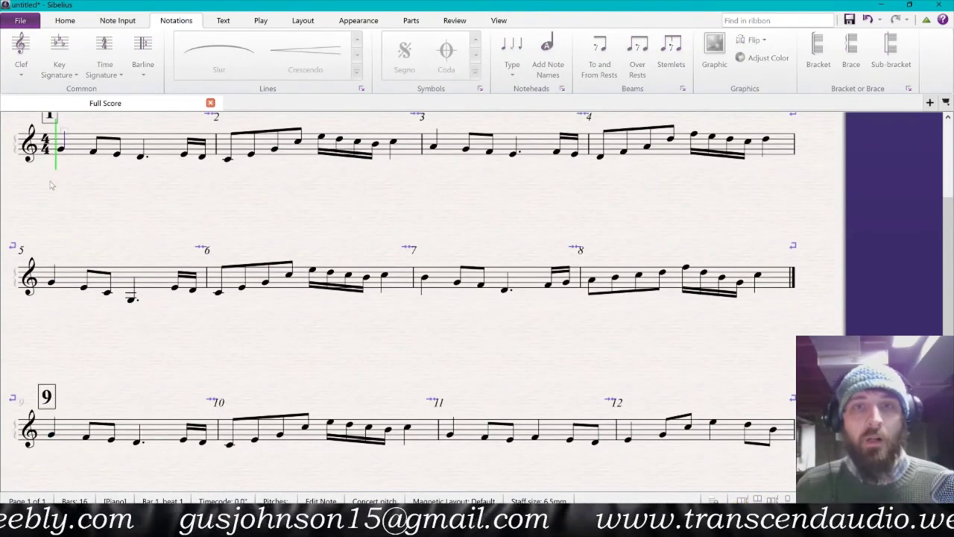
{"action": "key", "text": "space"}
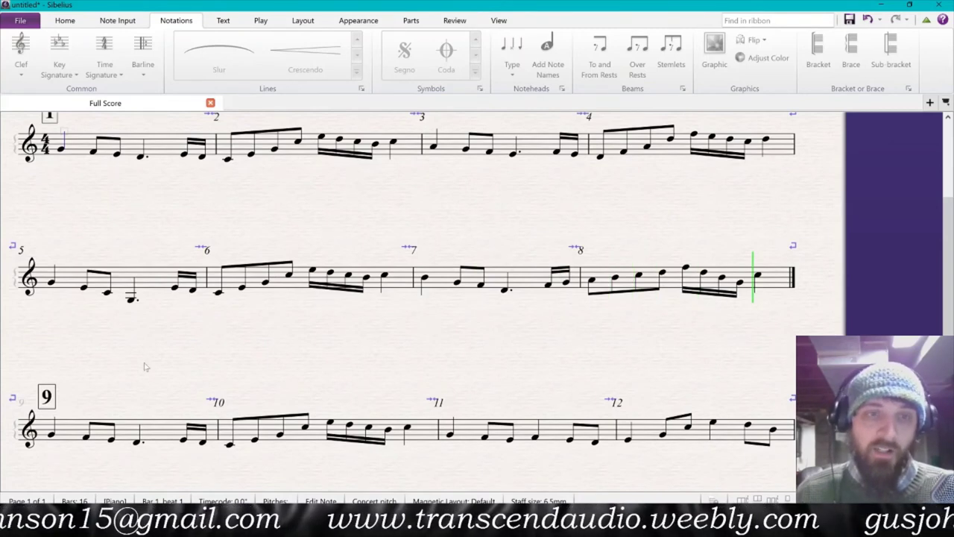
{"action": "scroll", "coordinate": [257, 345], "scroll_direction": "down", "scroll_amount": 3}
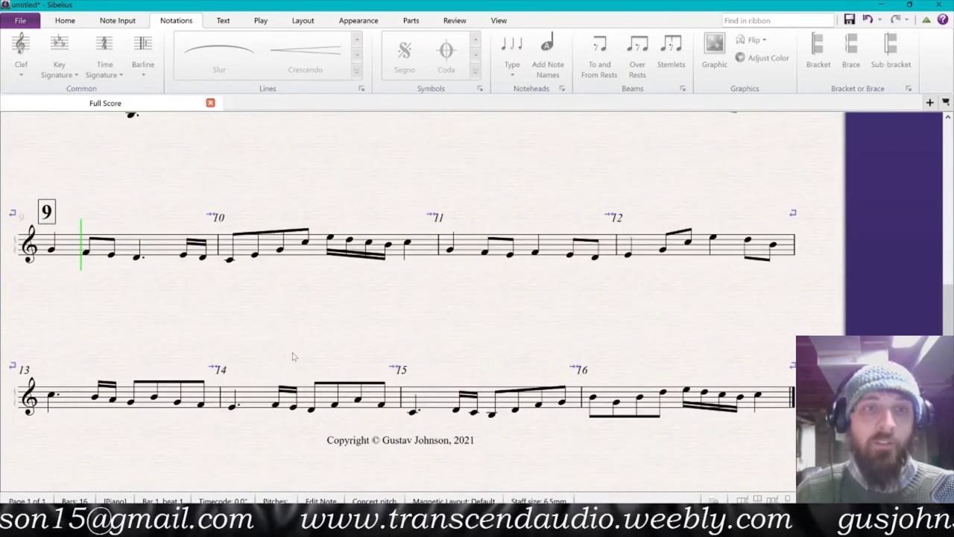